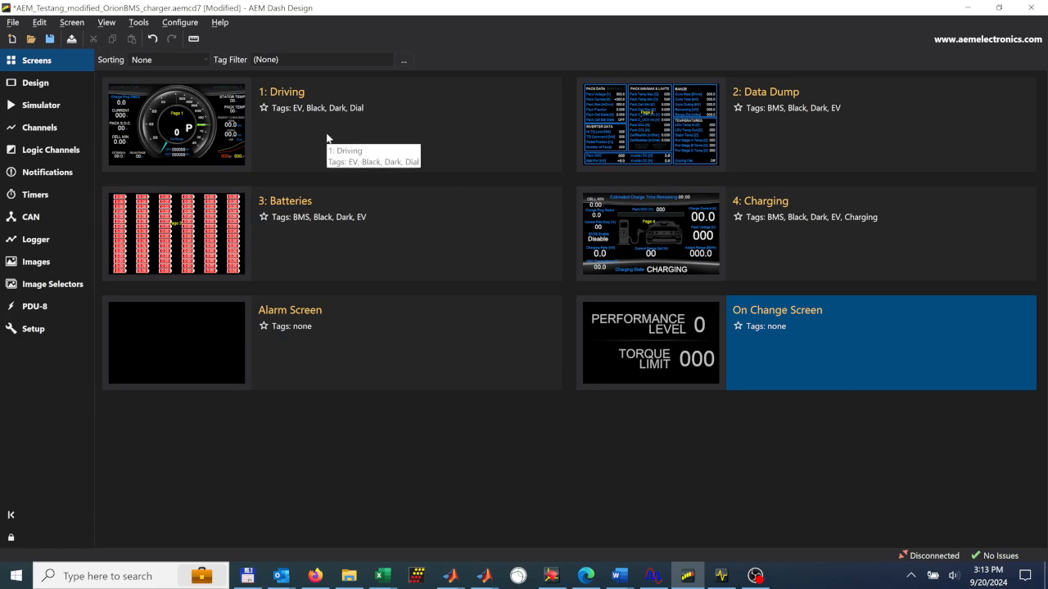
- Open the Driving screen in the design view and page through the screens up to Charging
{"action": "double_click", "coordinate": [218, 123]}
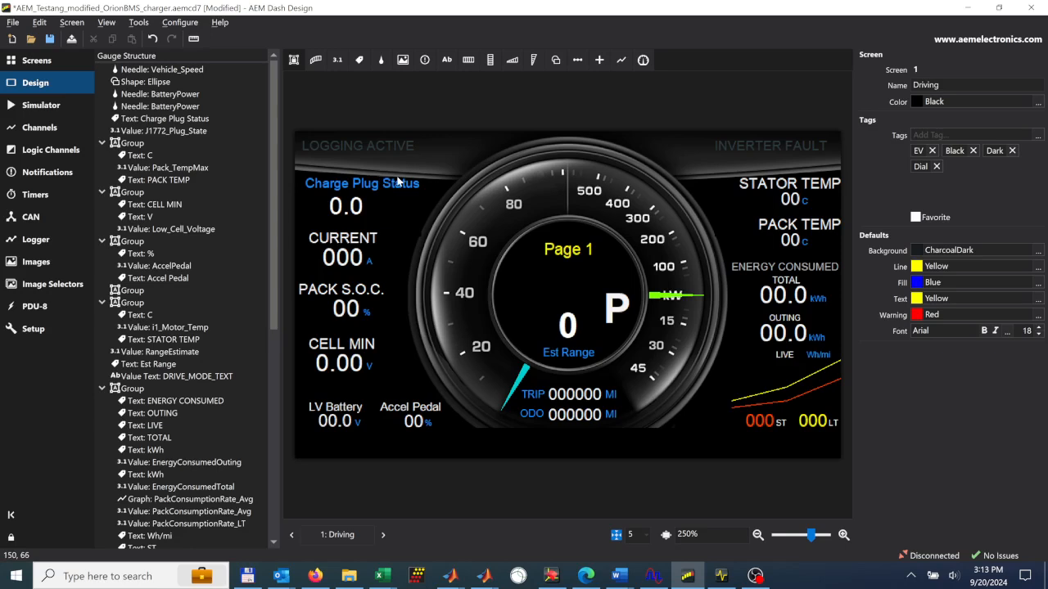
{"action": "left_click", "coordinate": [383, 535]}
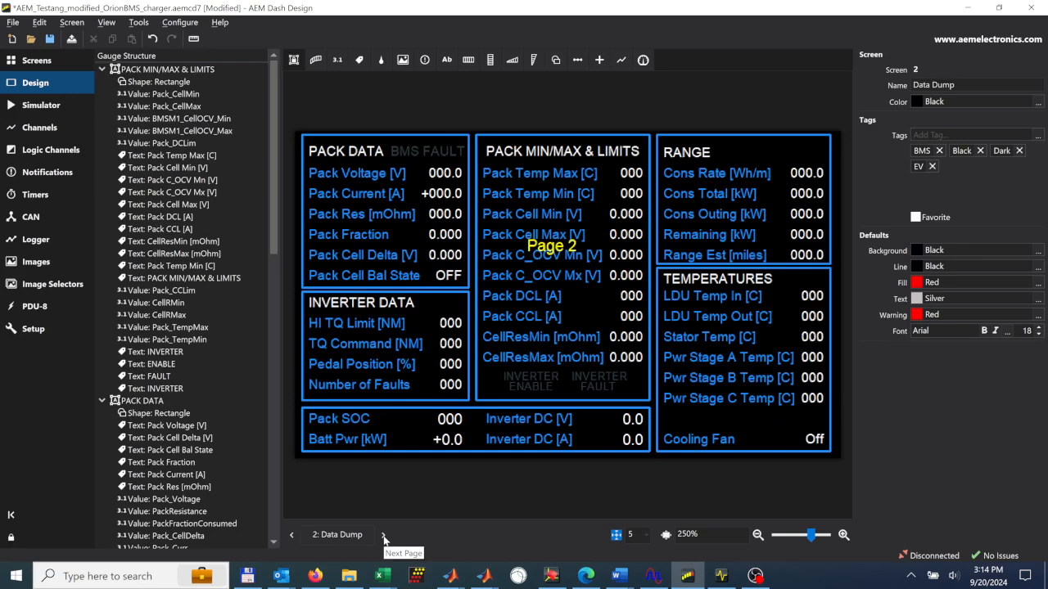
{"action": "left_click", "coordinate": [383, 535]}
{"action": "left_click", "coordinate": [383, 536]}
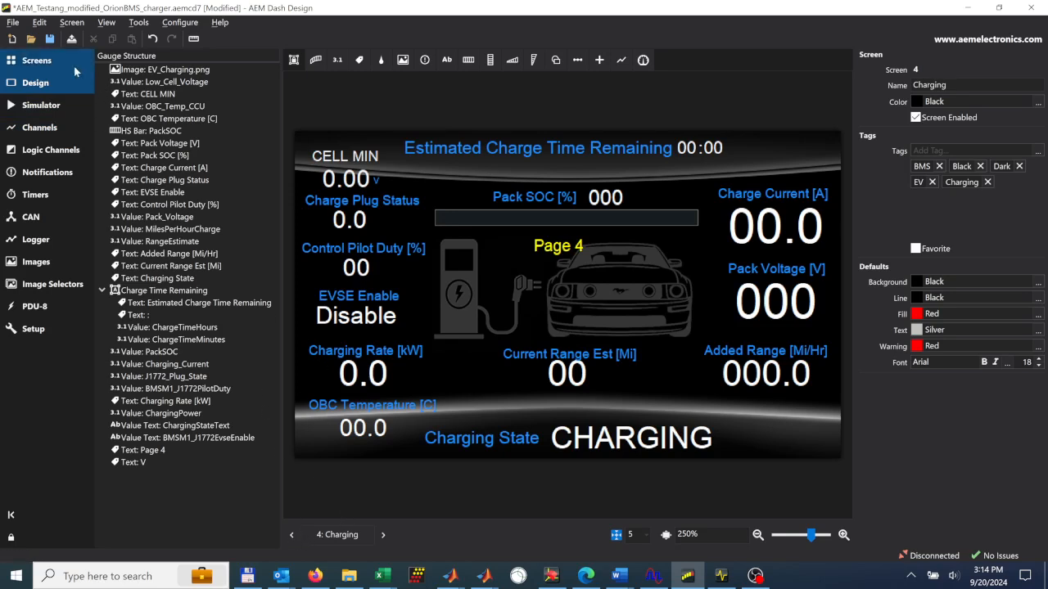
- Open the page selection setup and examine which channel is used as the page-select source
{"action": "left_click", "coordinate": [60, 326]}
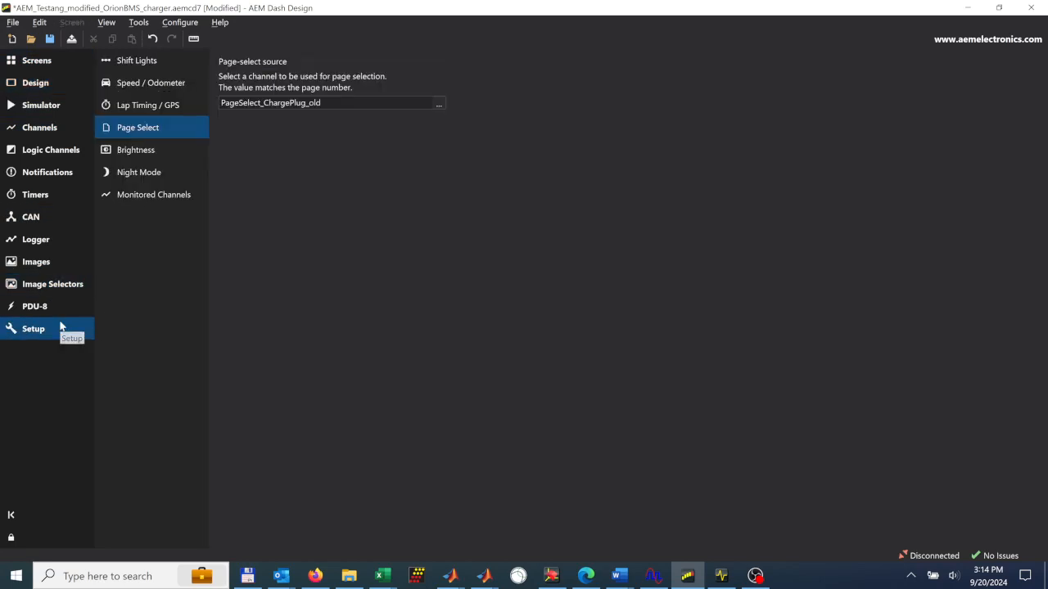
{"action": "left_click", "coordinate": [138, 131]}
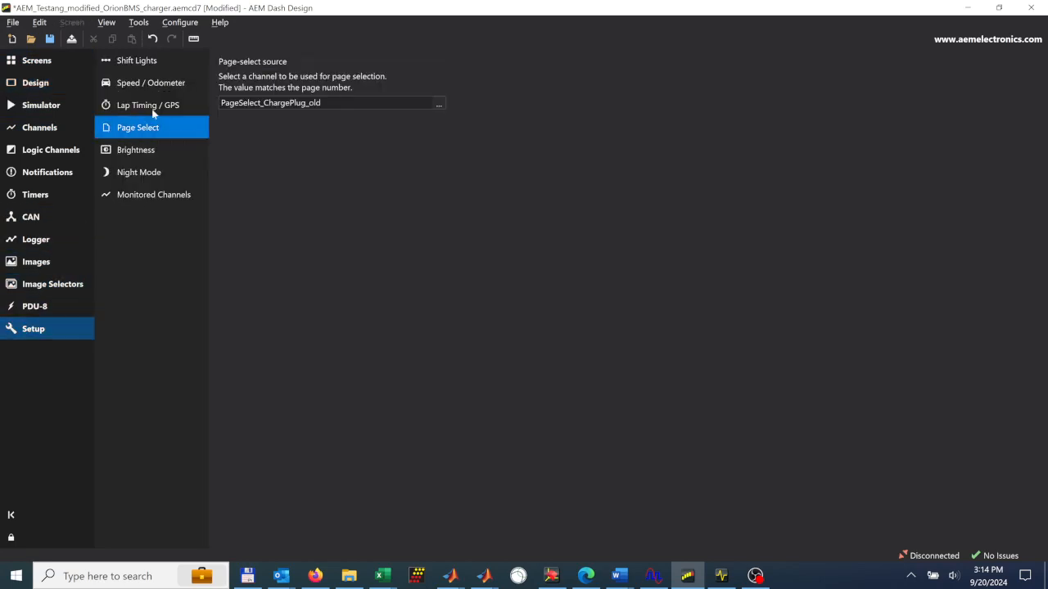
{"action": "mouse_move", "coordinate": [235, 80]}
{"action": "mouse_move", "coordinate": [277, 98]}
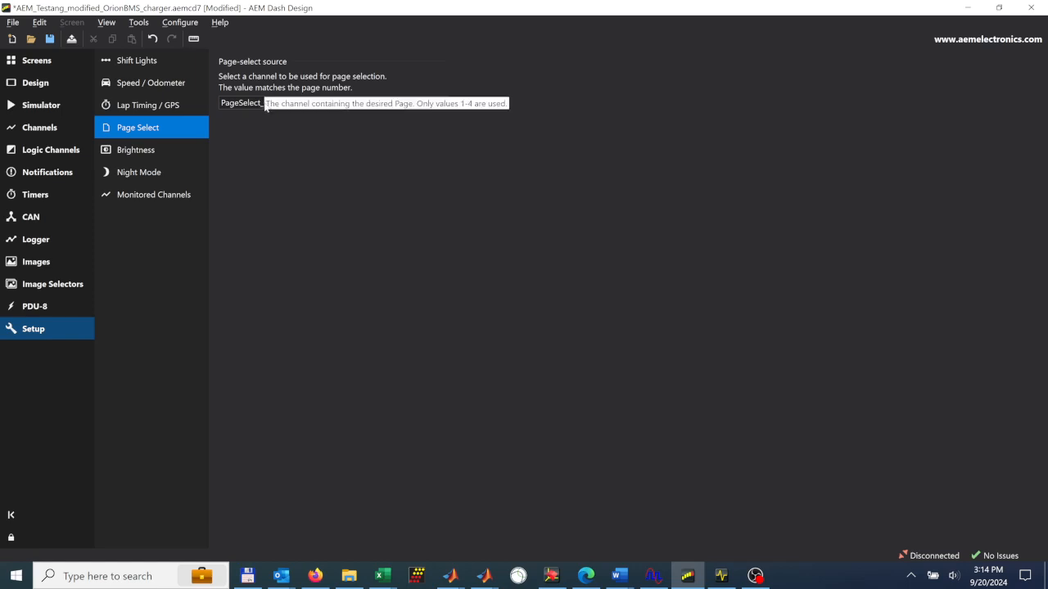
{"action": "key", "text": "Tab"}
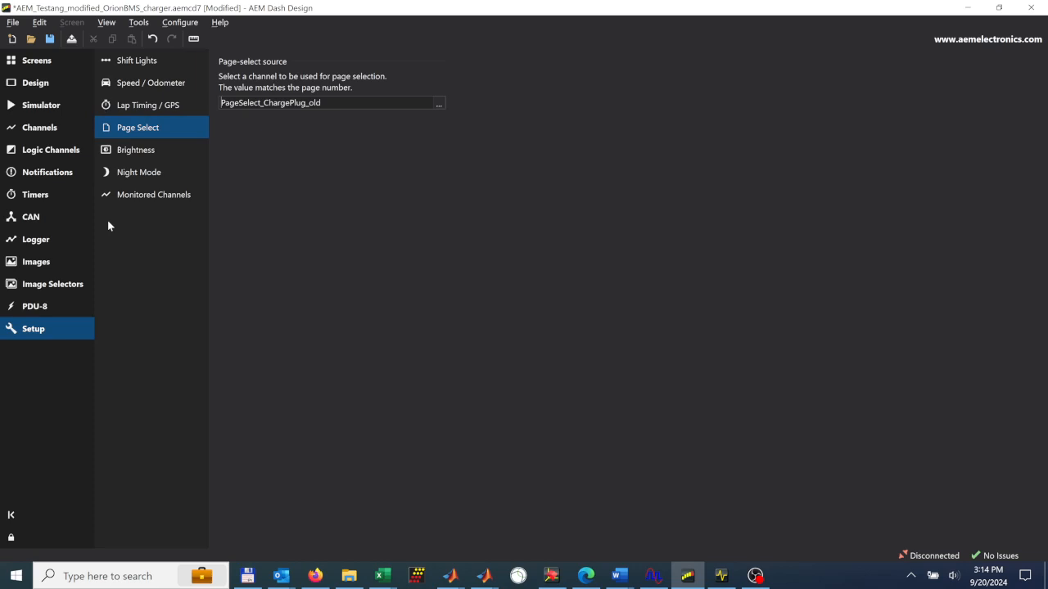
- Find the J1772_Plug_State signal at the end of the CAN receive list and inspect its message layout
{"action": "left_click", "coordinate": [45, 217]}
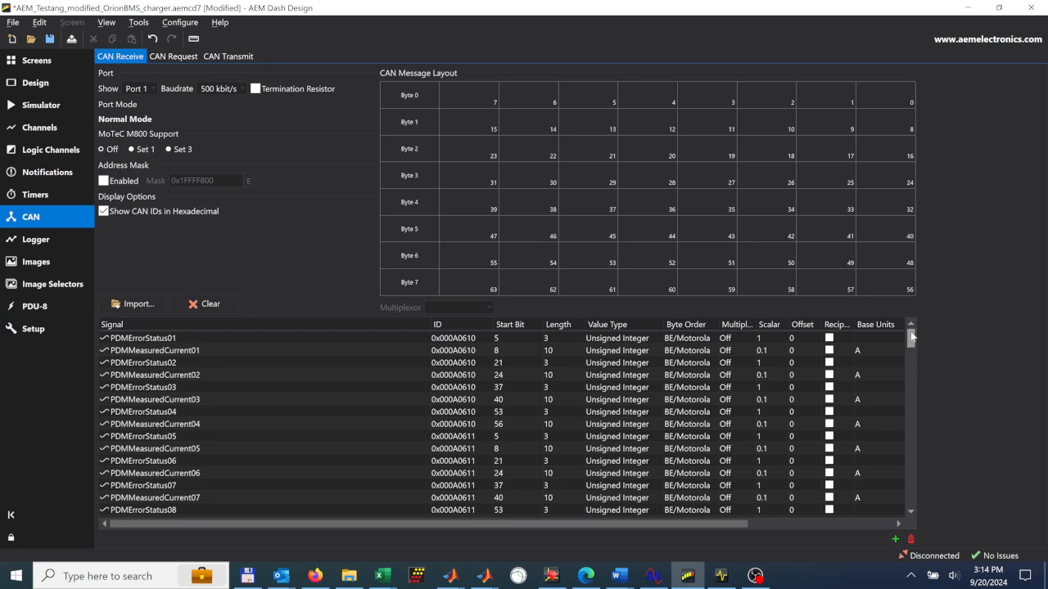
{"action": "left_click_drag", "start_coordinate": [910, 340], "coordinate": [912, 514]}
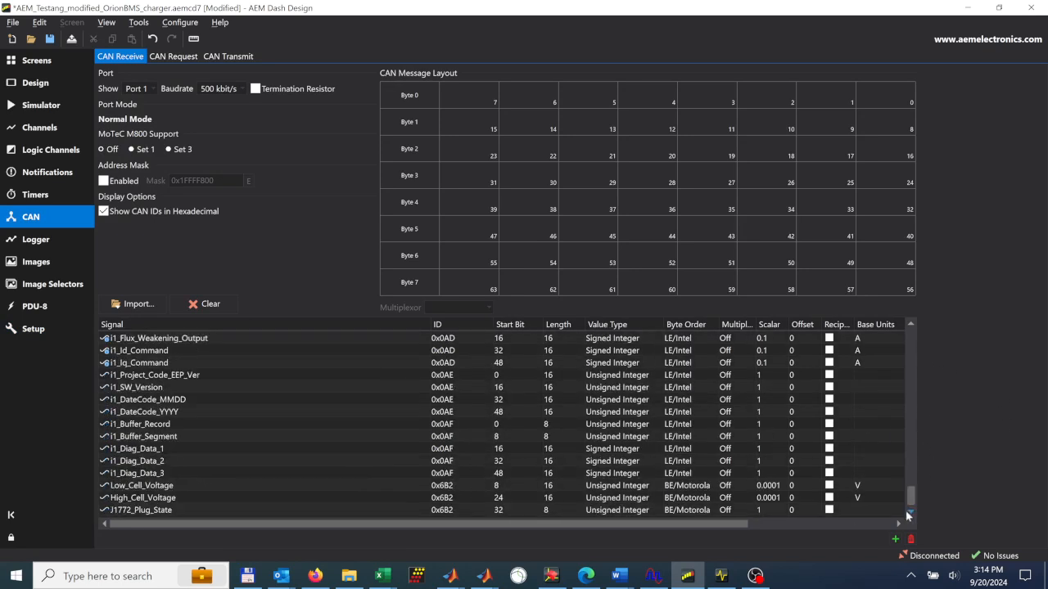
{"action": "left_click", "coordinate": [264, 510]}
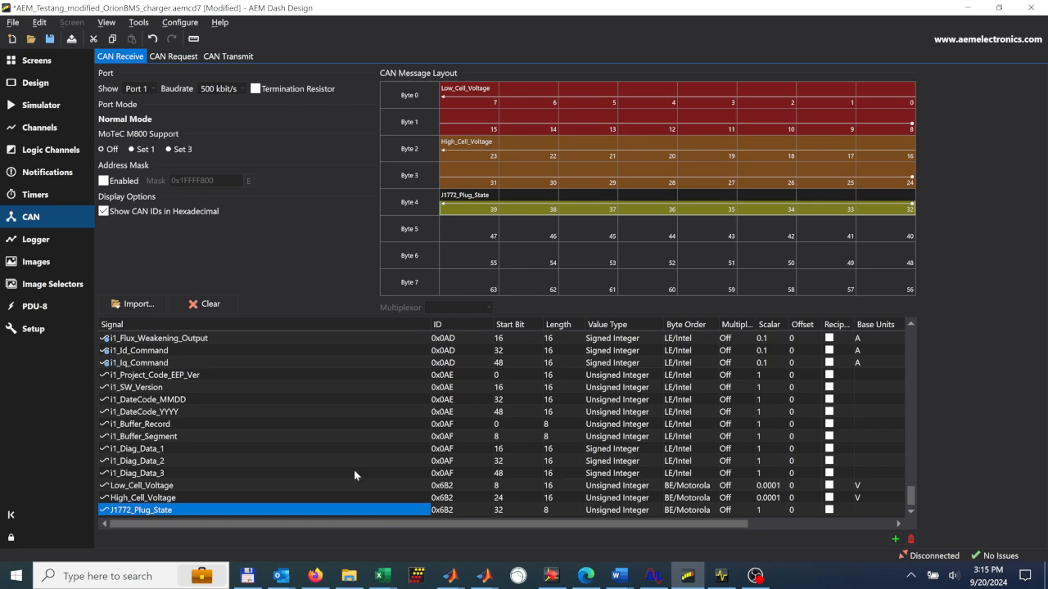
- Find the PageSelect_ChargePlug_old channel in the channel list and inspect its calibration
{"action": "left_click", "coordinate": [65, 129]}
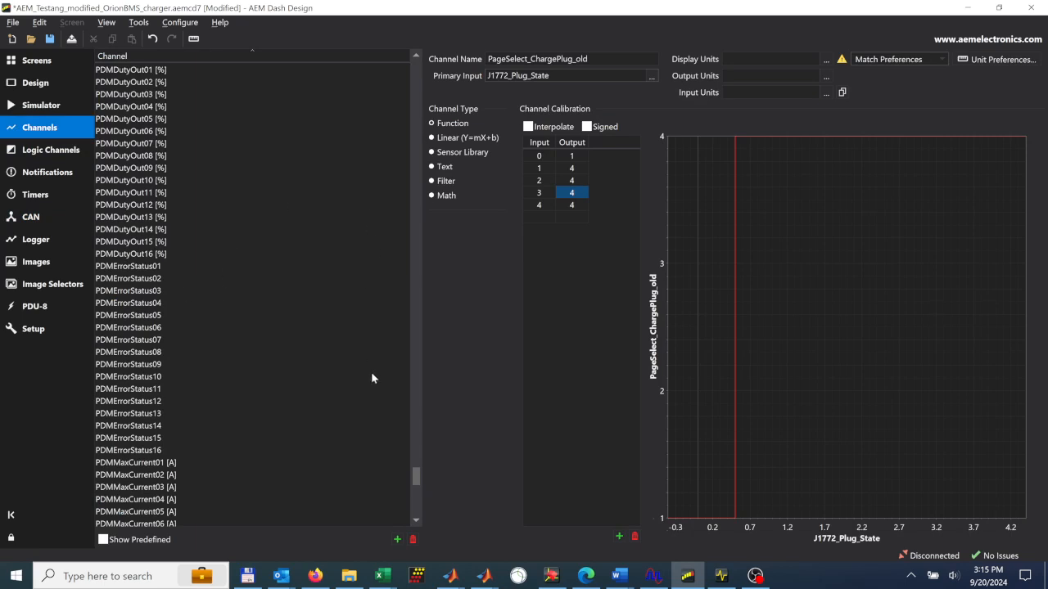
{"action": "mouse_move", "coordinate": [416, 479]}
{"action": "left_mouse_down"}
{"action": "mouse_move", "coordinate": [416, 457]}
{"action": "mouse_move", "coordinate": [419, 467]}
{"action": "left_mouse_up"}
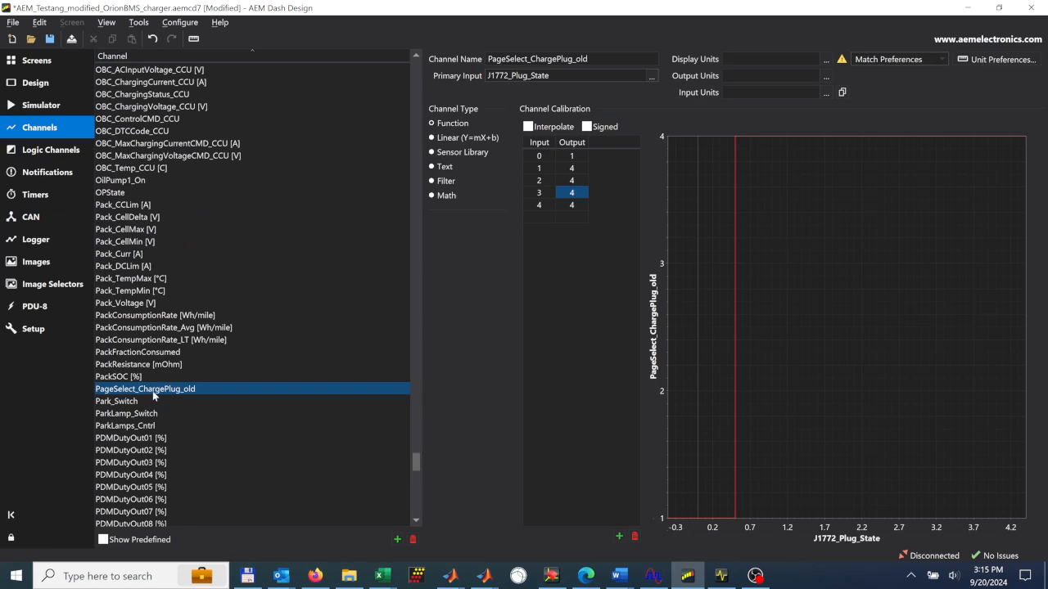
{"action": "left_click", "coordinate": [153, 396]}
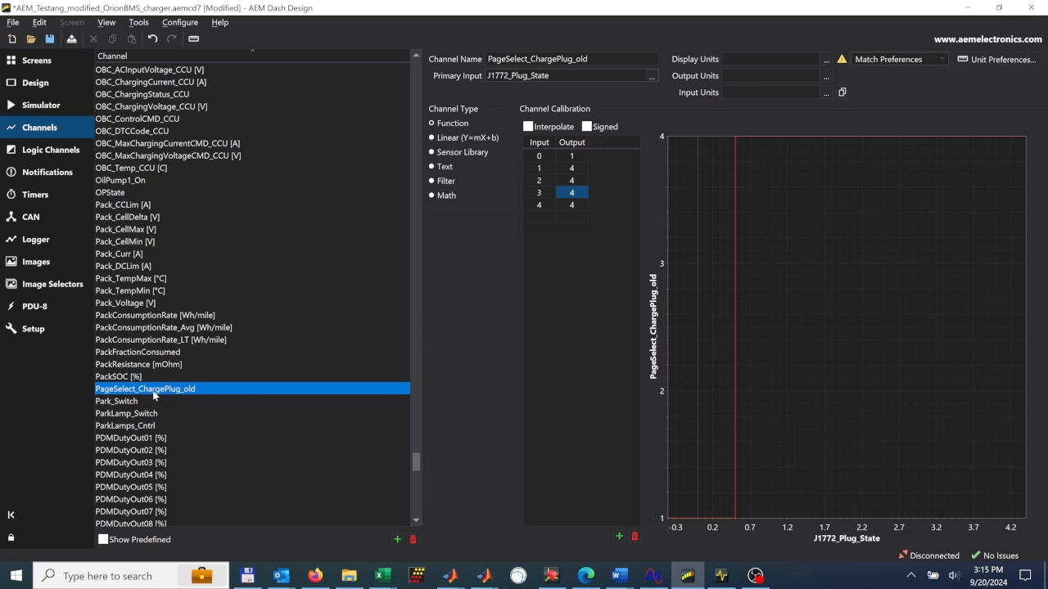
- Add a new channel named PageSelect_ChargePlug
{"action": "left_click", "coordinate": [396, 543]}
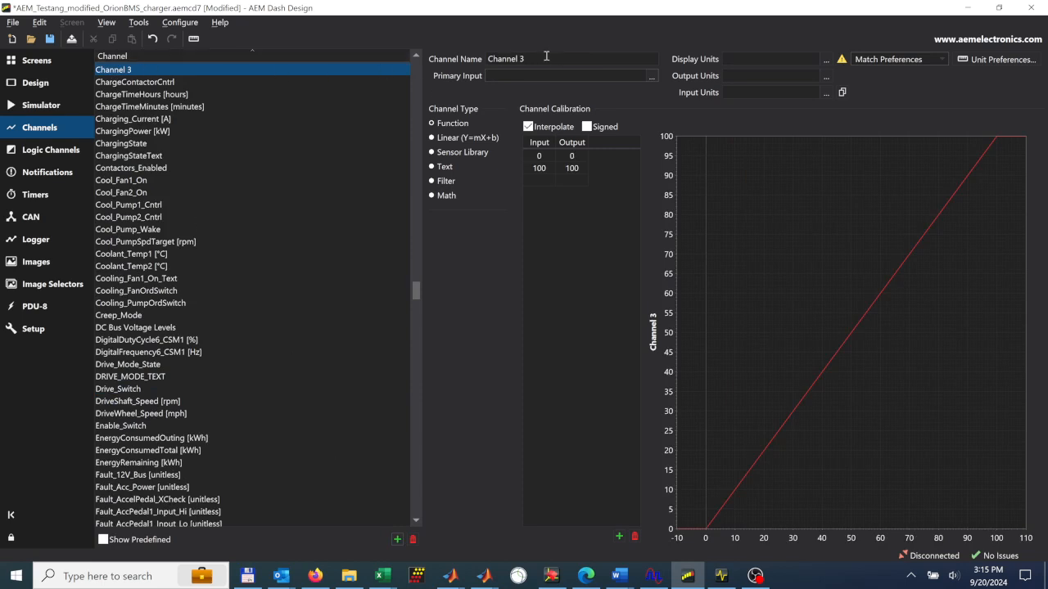
{"action": "left_click_drag", "start_coordinate": [547, 58], "coordinate": [488, 58]}
{"action": "type", "text": "Pag"}
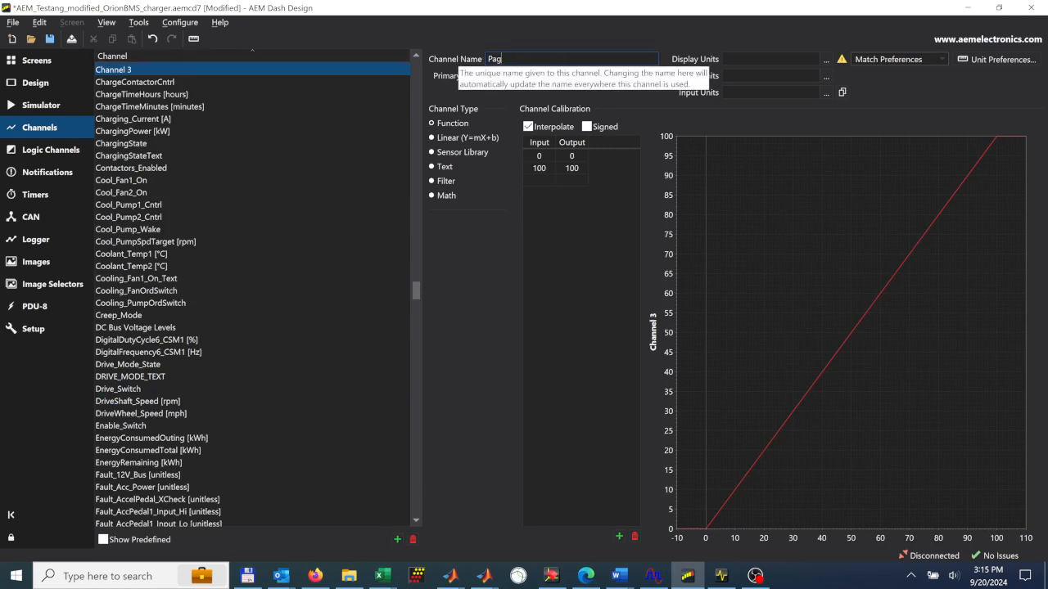
{"action": "type", "text": "eSelect_ChargePlug"}
{"action": "key", "text": "Return"}
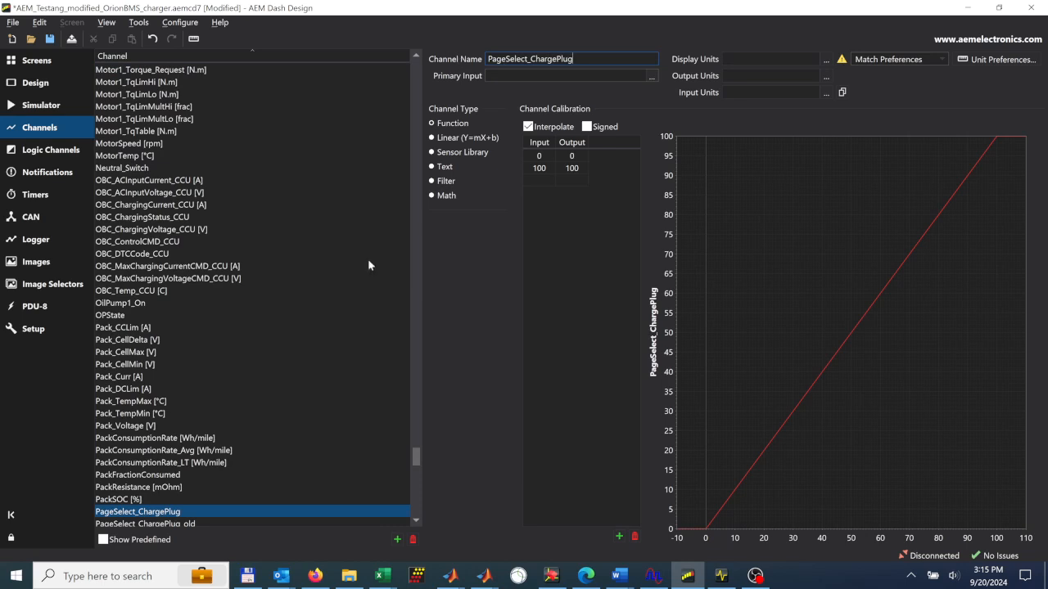
- Assign J1772_Plug_State as the primary input of the PageSelect_ChargePlug channel
{"action": "scroll", "coordinate": [230, 438], "scroll_direction": "down", "scroll_amount": 1}
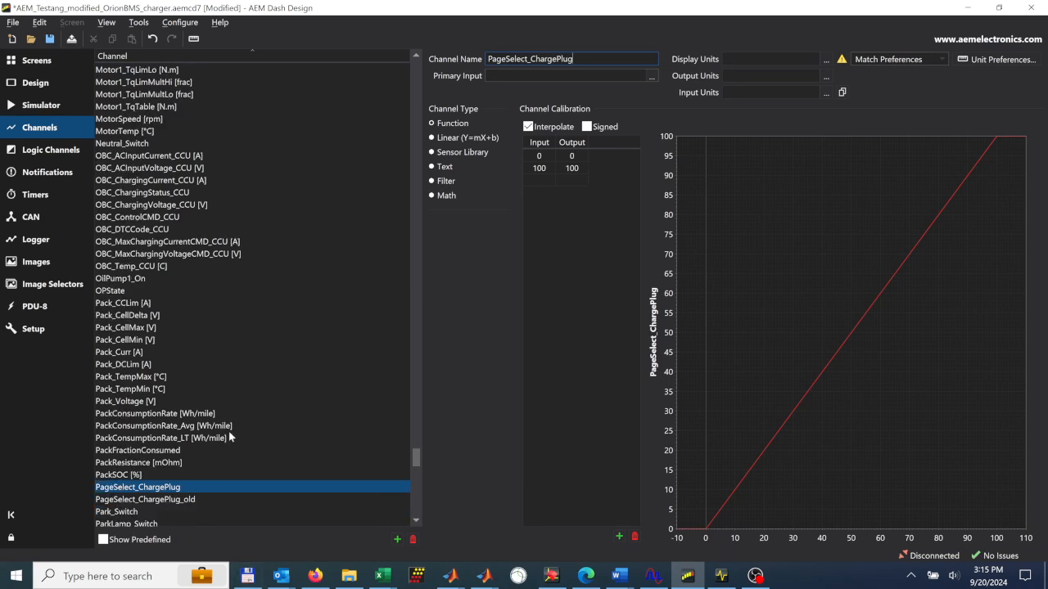
{"action": "left_click", "coordinate": [542, 78]}
{"action": "left_click", "coordinate": [652, 79]}
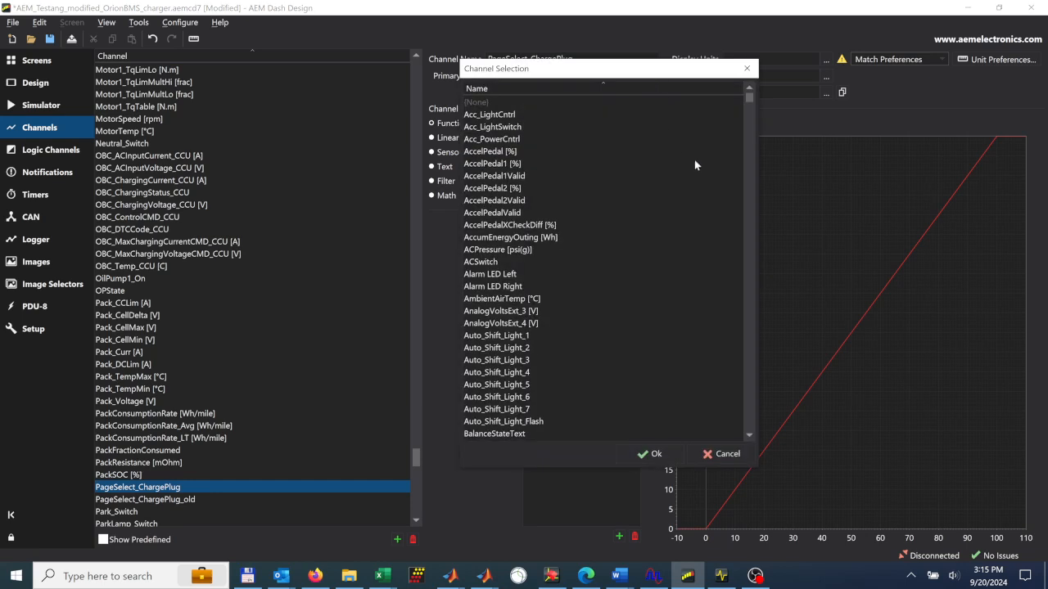
{"action": "left_click_drag", "start_coordinate": [751, 102], "coordinate": [709, 332]}
{"action": "left_click", "coordinate": [496, 373]}
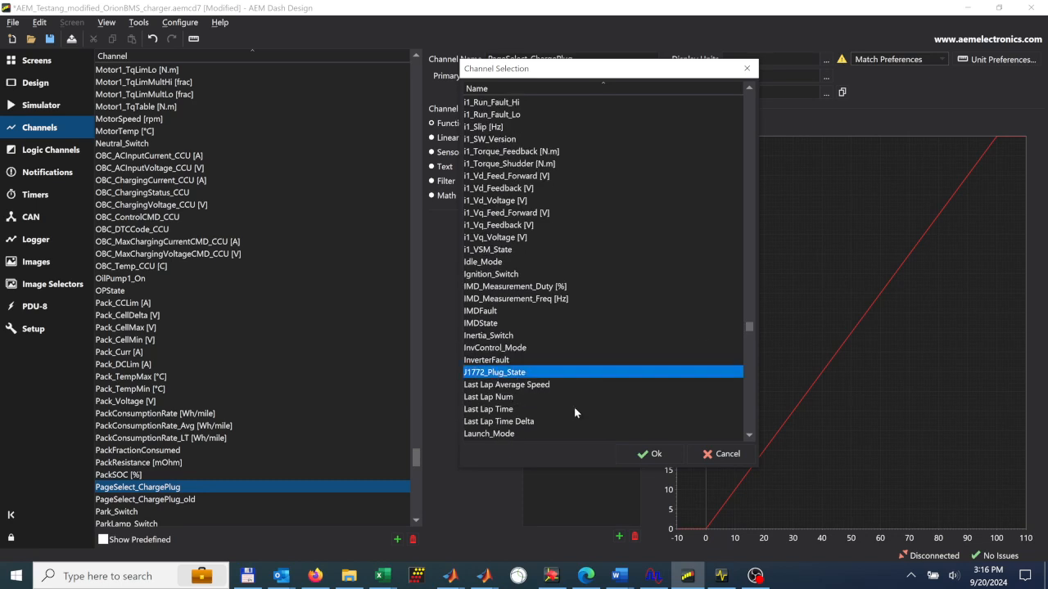
{"action": "left_click", "coordinate": [647, 455]}
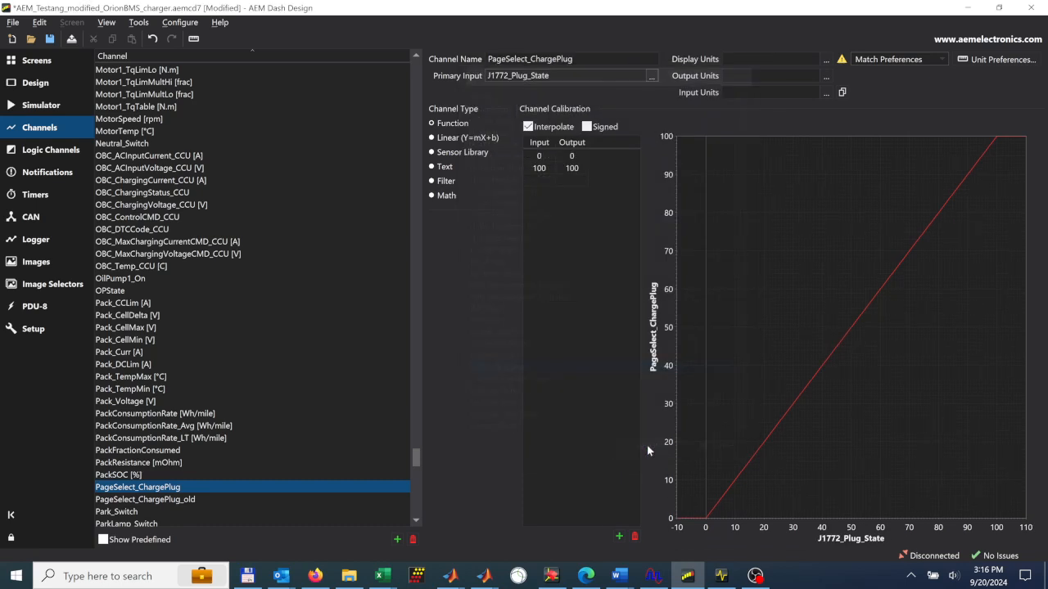
{"action": "left_click", "coordinate": [539, 160]}
{"action": "left_click", "coordinate": [538, 171]}
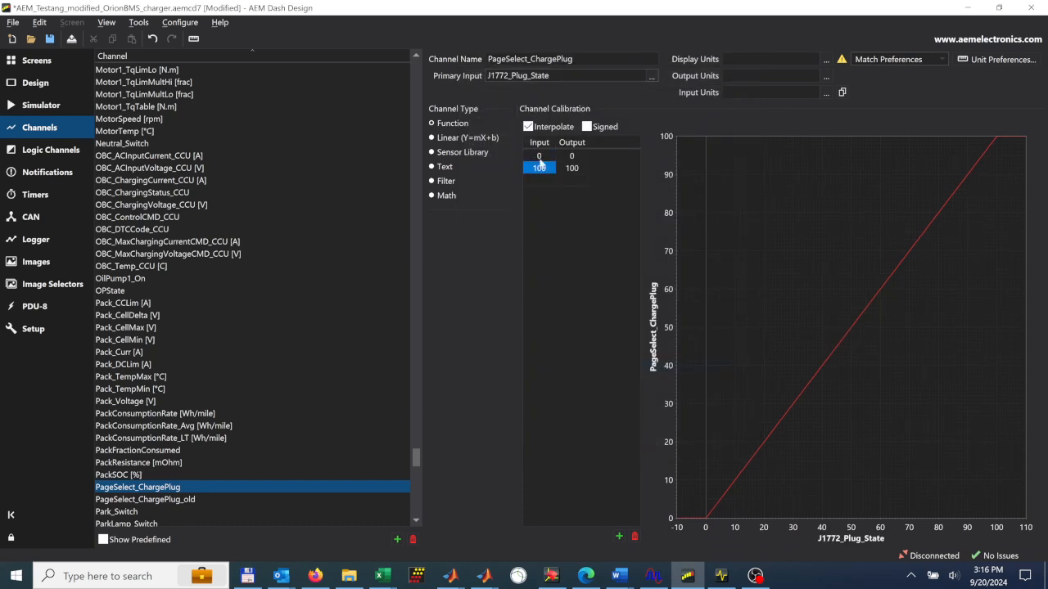
{"action": "left_click", "coordinate": [539, 157]}
{"action": "left_click", "coordinate": [539, 169]}
{"action": "left_click", "coordinate": [575, 156]}
{"action": "left_click", "coordinate": [575, 168]}
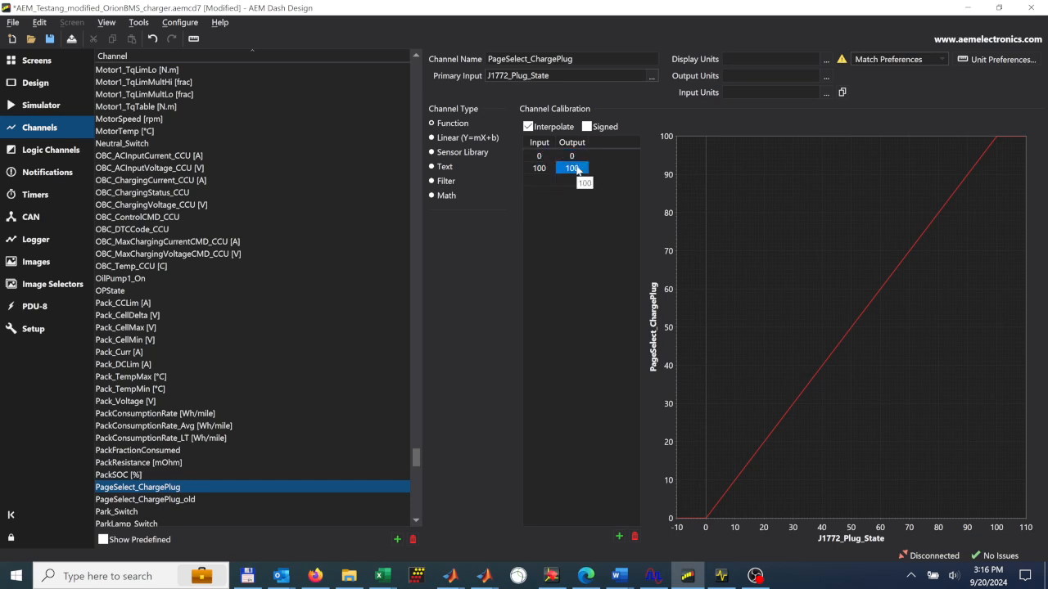
{"action": "left_click", "coordinate": [538, 169]}
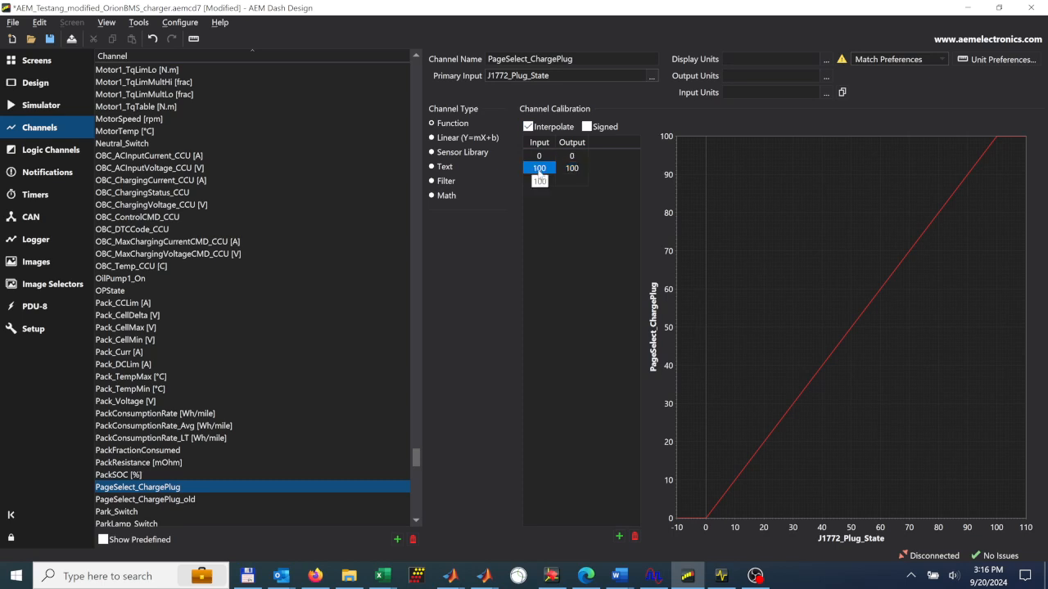
- Set the first two channel calibration rows to map input 0 to output 1 and input 1 to output 4
{"action": "left_click", "coordinate": [578, 157]}
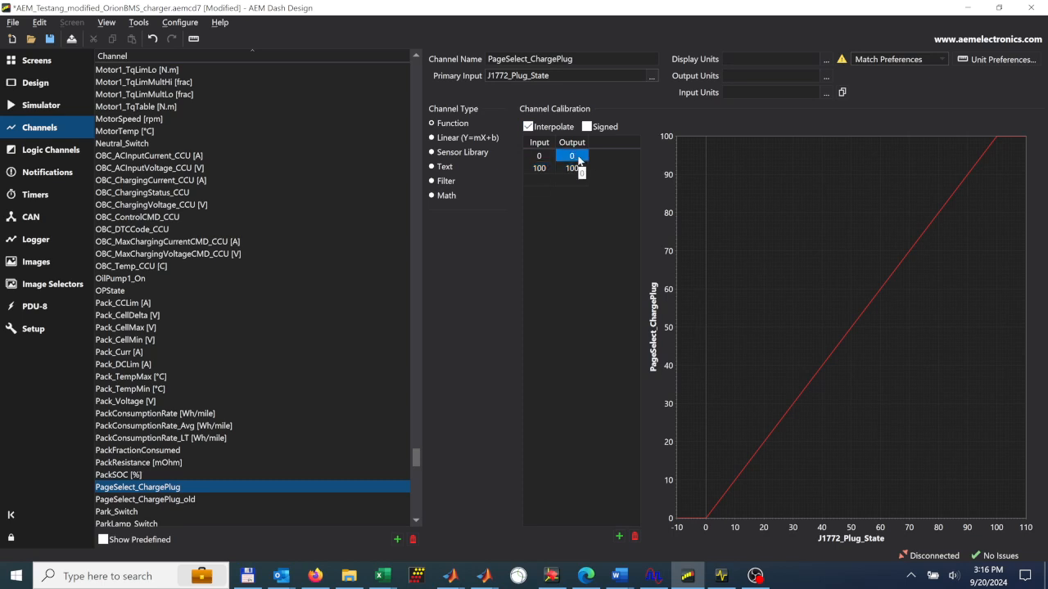
{"action": "type", "text": "1"}
{"action": "key", "text": "Return"}
{"action": "left_click", "coordinate": [540, 161]}
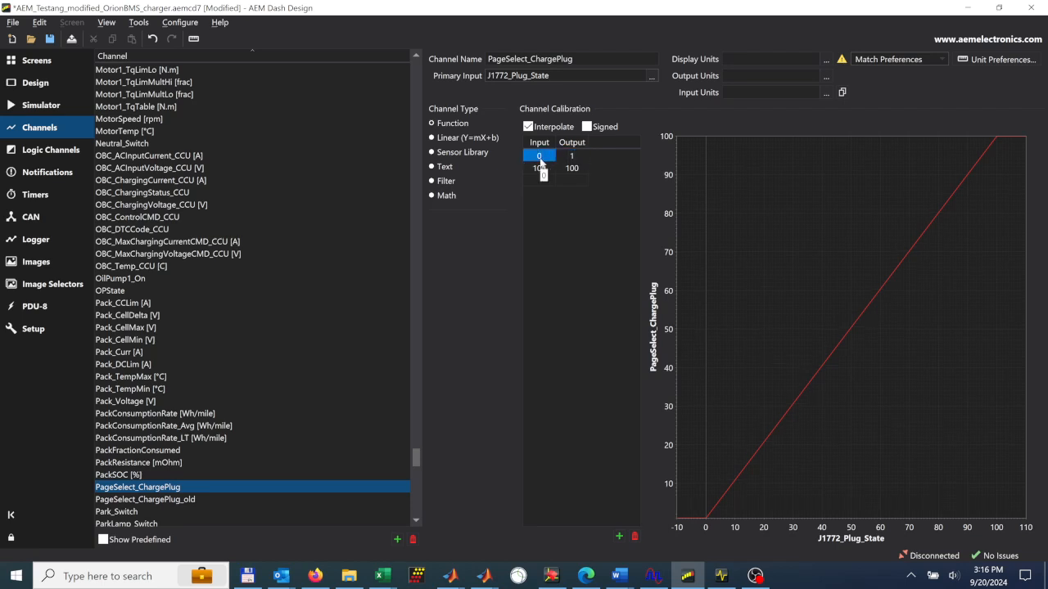
{"action": "left_click", "coordinate": [548, 170]}
{"action": "type", "text": "1"}
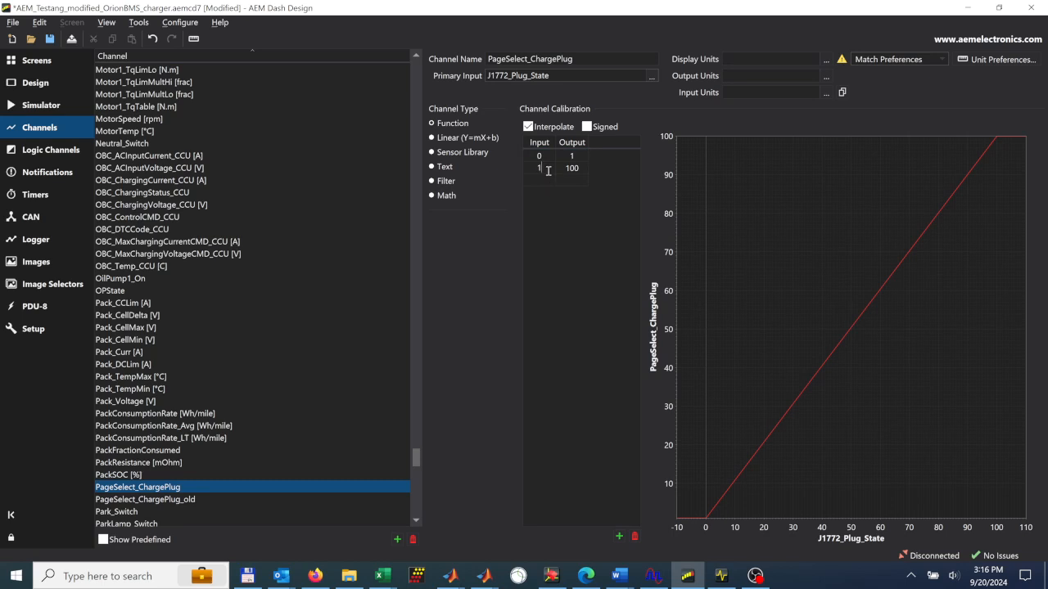
{"action": "key", "text": "Return"}
{"action": "left_click", "coordinate": [570, 169]}
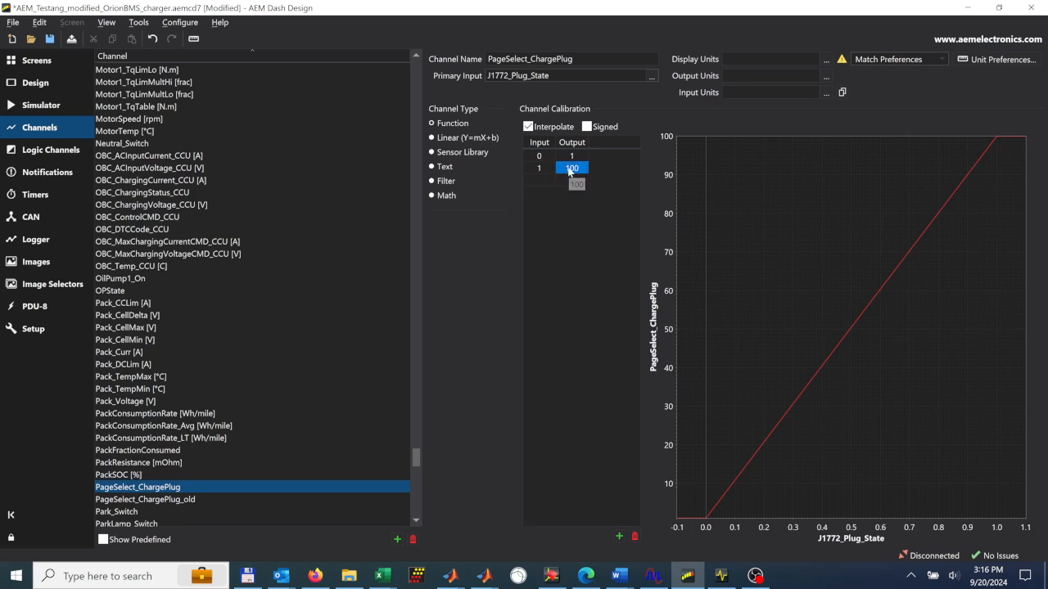
{"action": "type", "text": "1"}
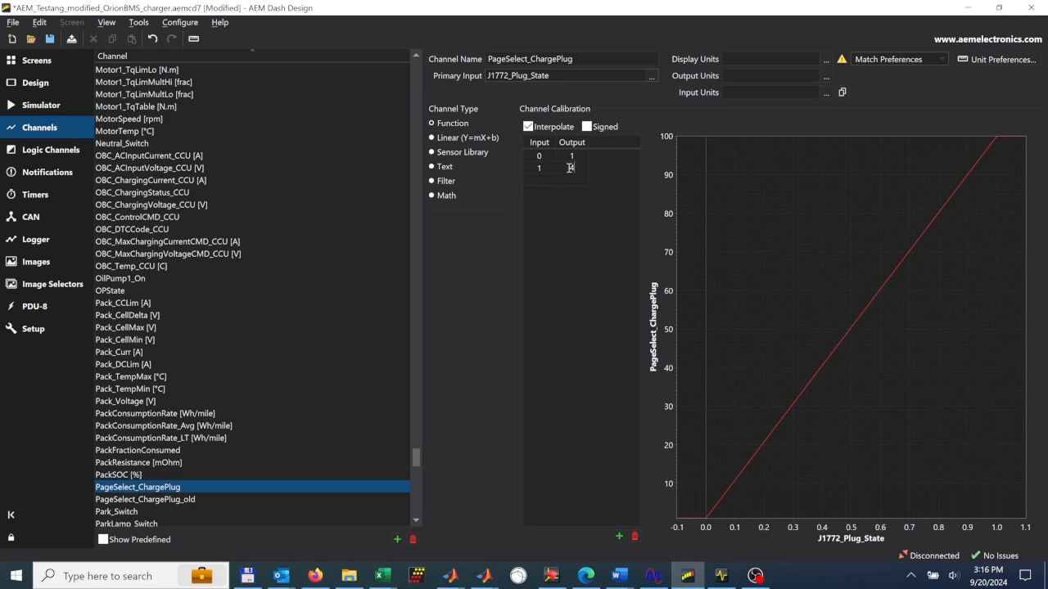
{"action": "key", "text": "Return"}
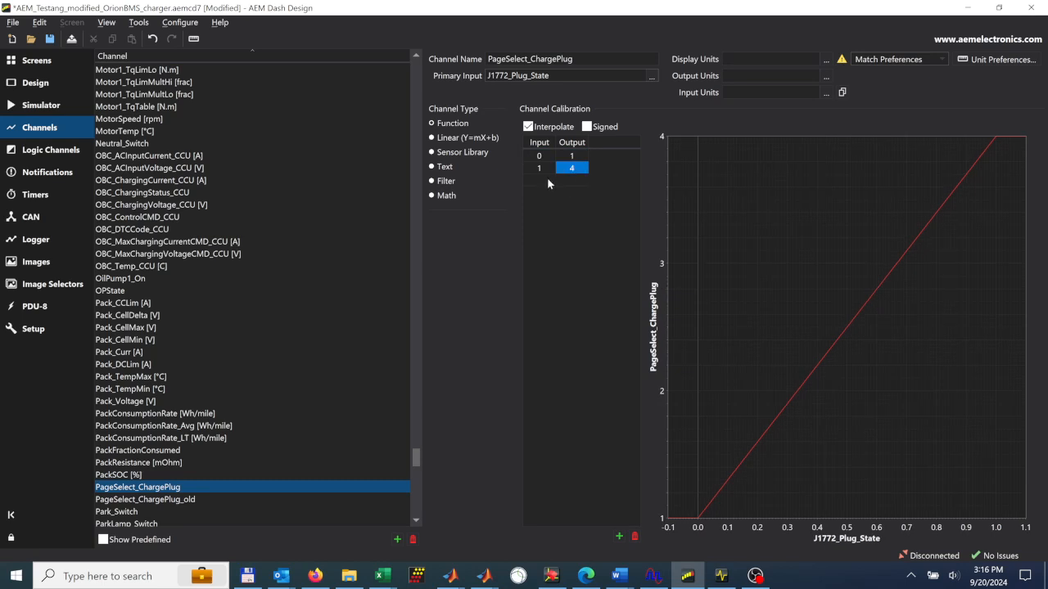
- Add a third calibration row mapping input 2 to output 4, and turn off interpolation for the channel
{"action": "left_click", "coordinate": [547, 181]}
{"action": "type", "text": "2"}
{"action": "key", "text": "Return"}
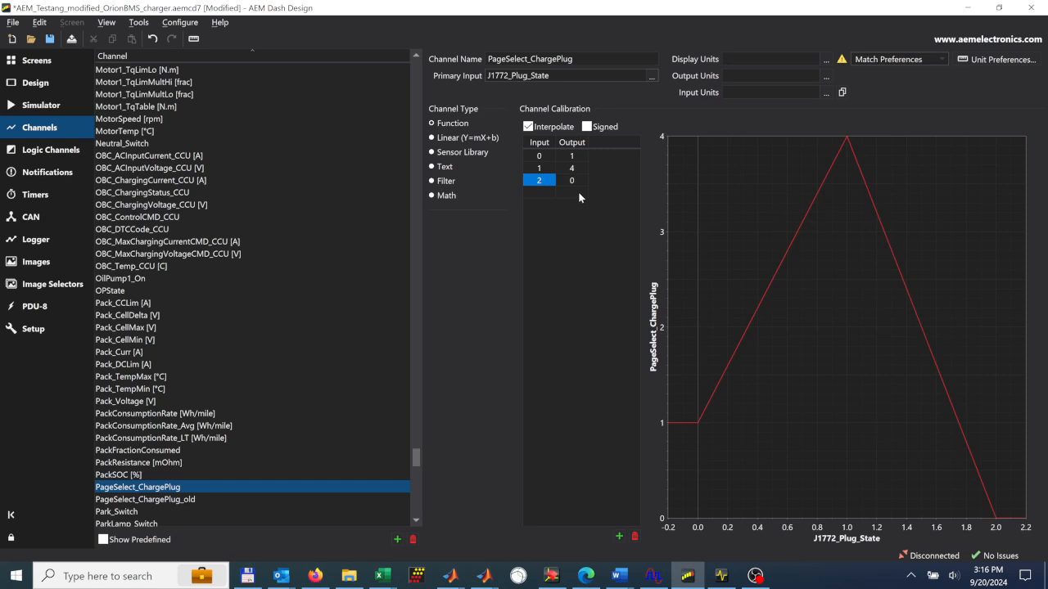
{"action": "left_click", "coordinate": [571, 180]}
{"action": "left_click", "coordinate": [573, 180]}
{"action": "double_click", "coordinate": [574, 180]}
{"action": "type", "text": "4"}
{"action": "key", "text": "Return"}
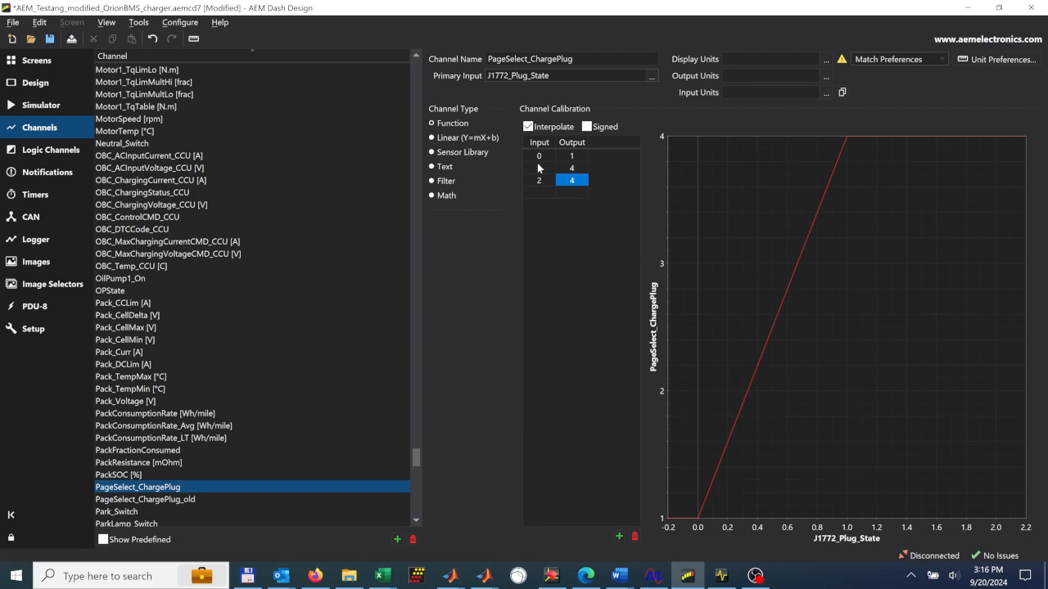
{"action": "left_click", "coordinate": [528, 127]}
{"action": "left_click", "coordinate": [528, 127]}
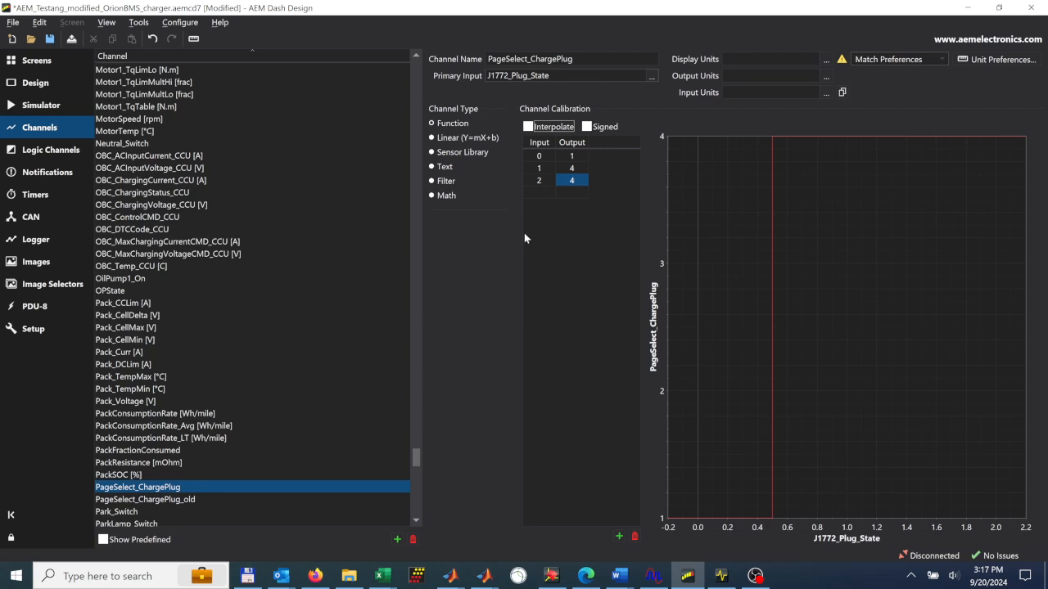
- Change the channel calibration outputs to 4 for input 0 and 1 for input 1
{"action": "left_click", "coordinate": [541, 157]}
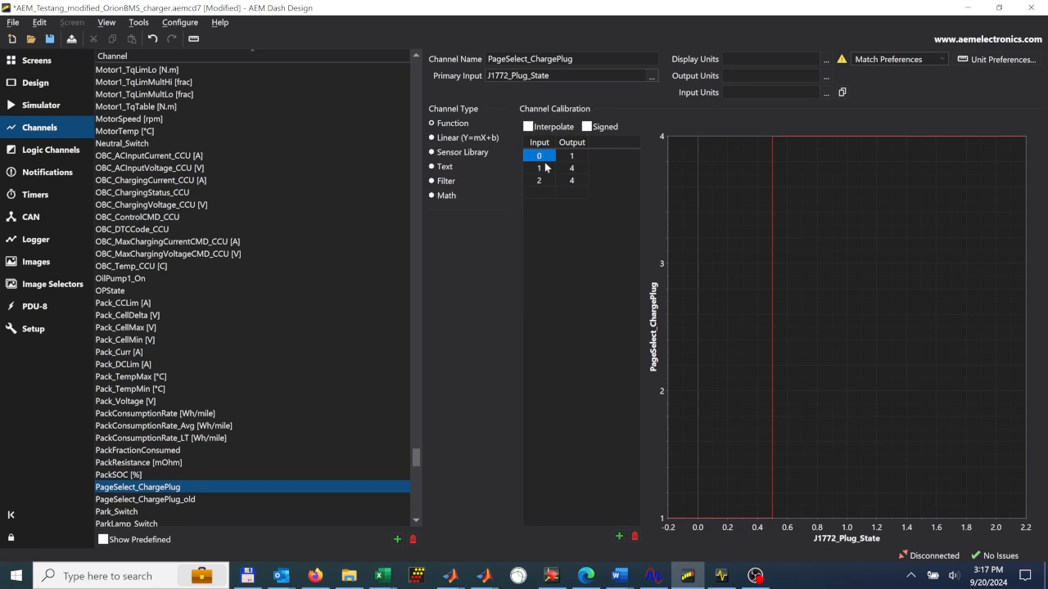
{"action": "left_click", "coordinate": [576, 157]}
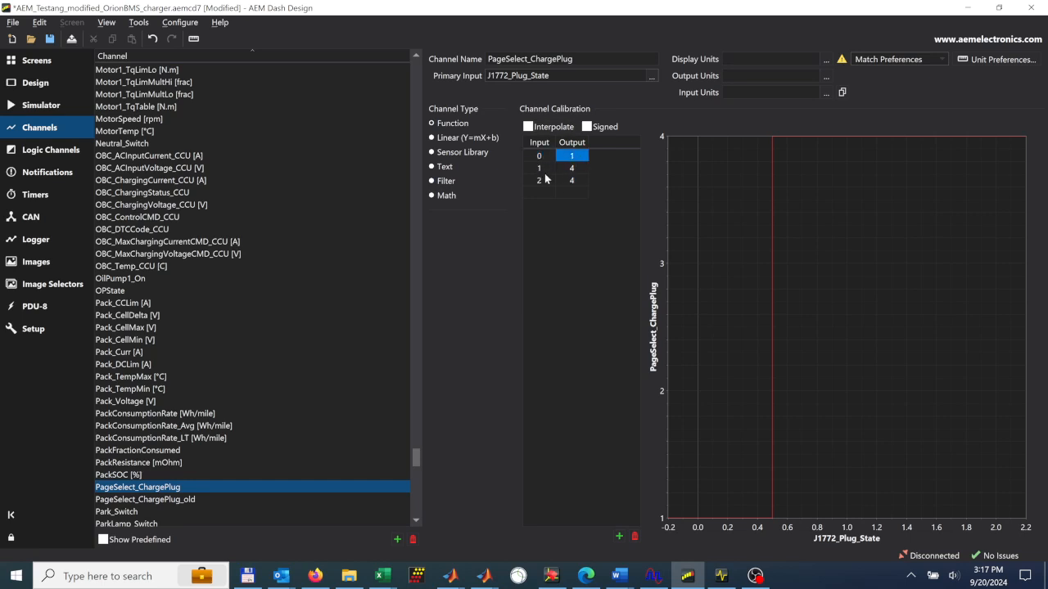
{"action": "type", "text": "4"}
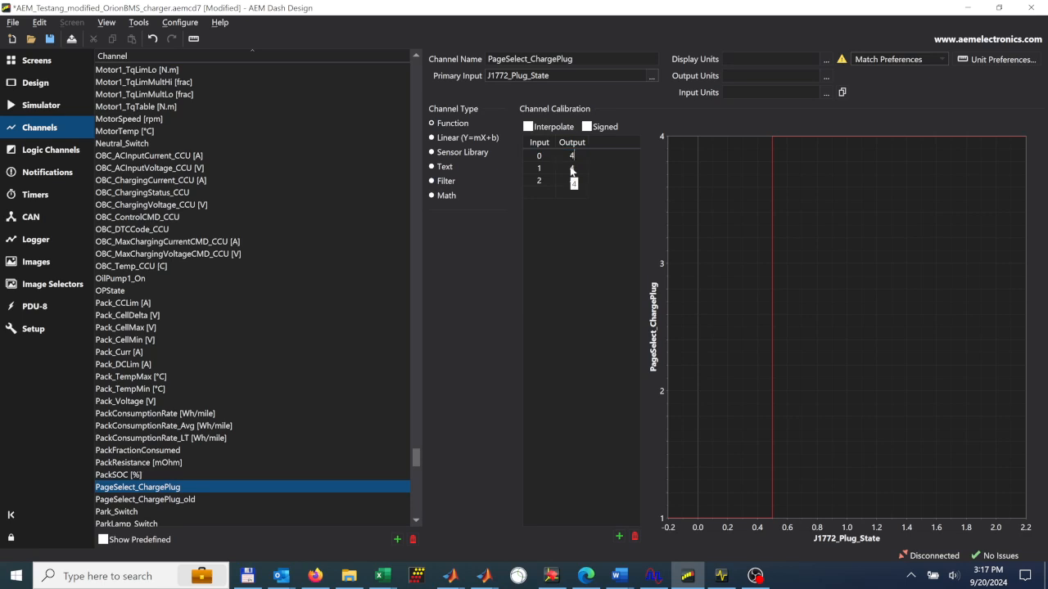
{"action": "key", "text": "Return"}
{"action": "left_click", "coordinate": [572, 168]}
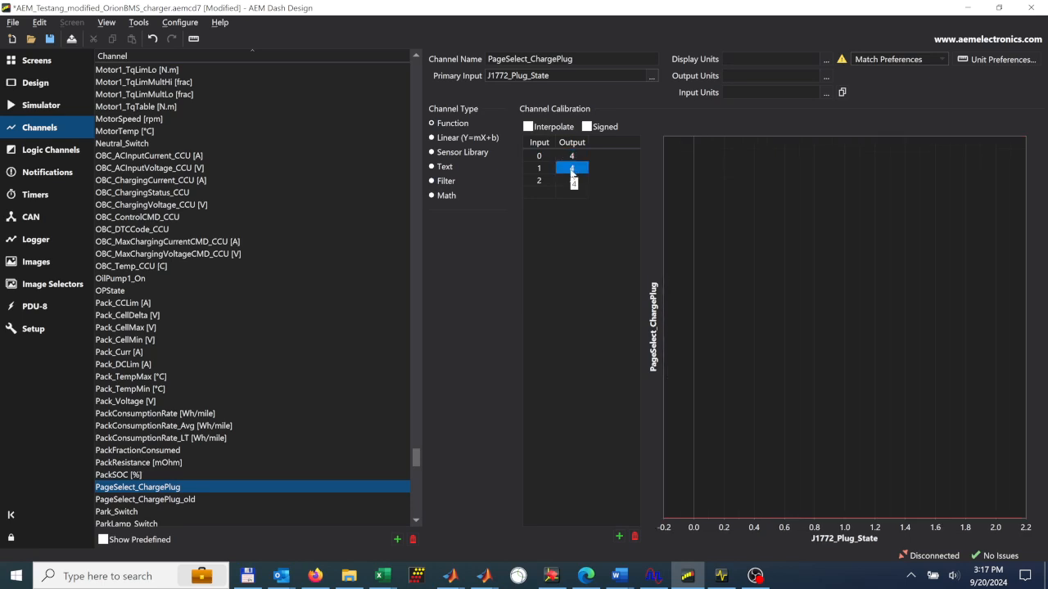
{"action": "type", "text": "1"}
{"action": "key", "text": "Return"}
- Restore the channel calibration outputs to 1 for input 0 and 4 for input 1
{"action": "left_click", "coordinate": [537, 156]}
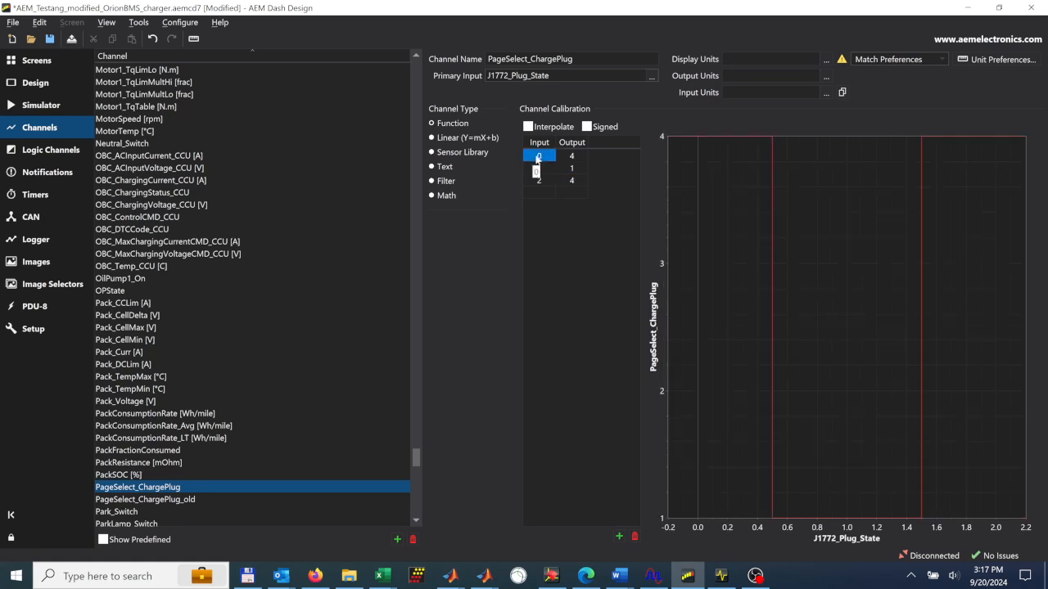
{"action": "left_click", "coordinate": [570, 156]}
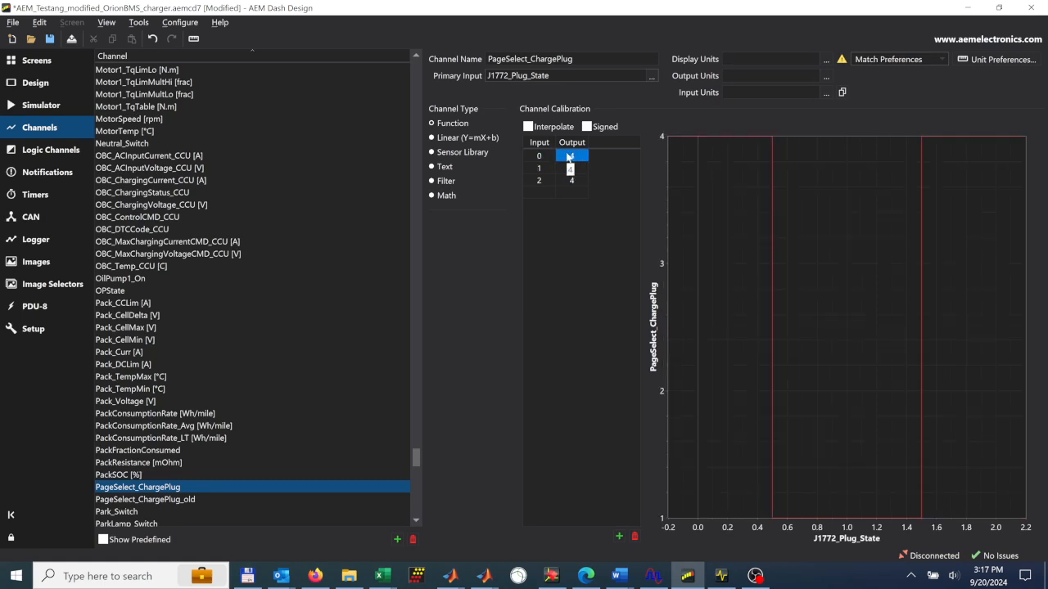
{"action": "left_click", "coordinate": [549, 169]}
{"action": "left_click", "coordinate": [575, 170]}
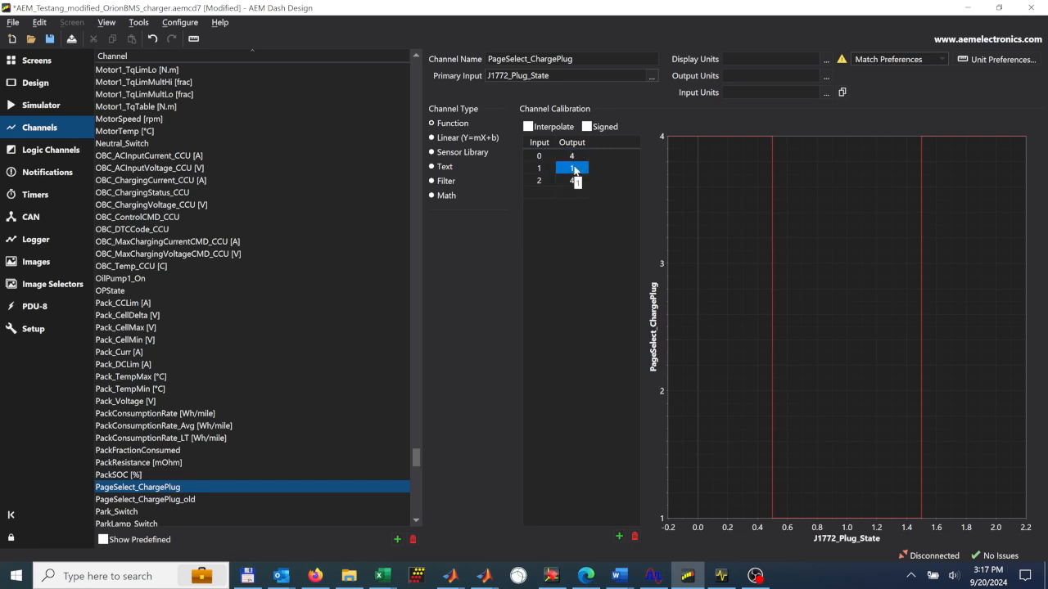
{"action": "left_click", "coordinate": [576, 156]}
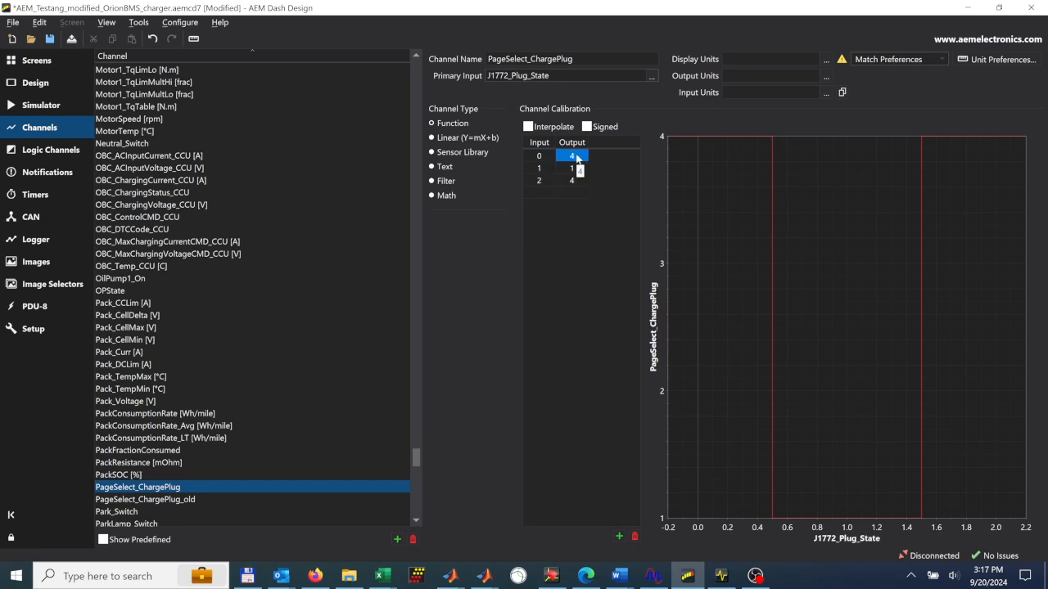
{"action": "type", "text": "1"}
{"action": "key", "text": "Return"}
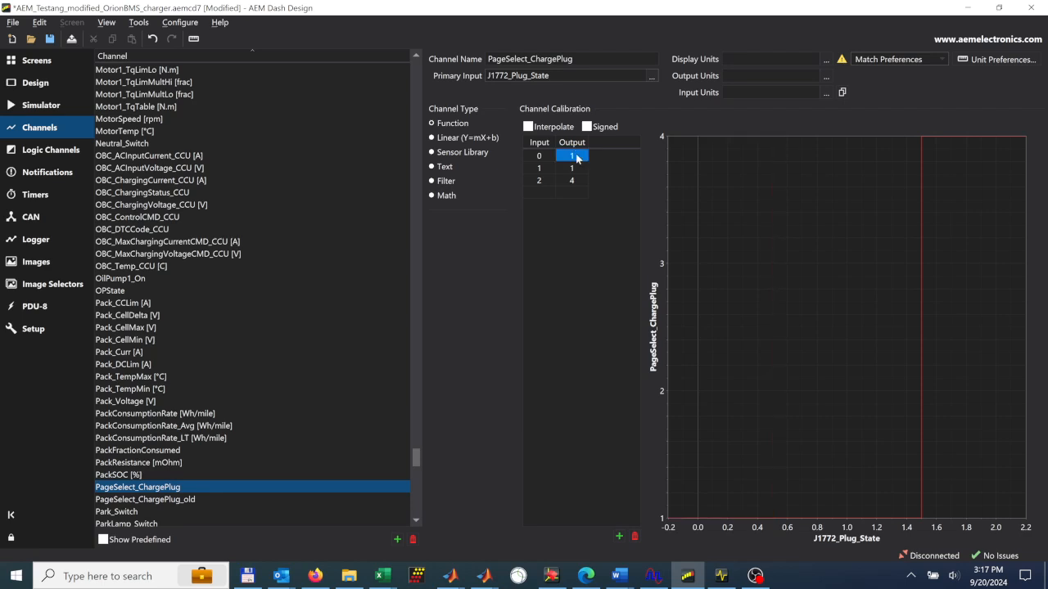
{"action": "left_click", "coordinate": [577, 167]}
{"action": "type", "text": "4"}
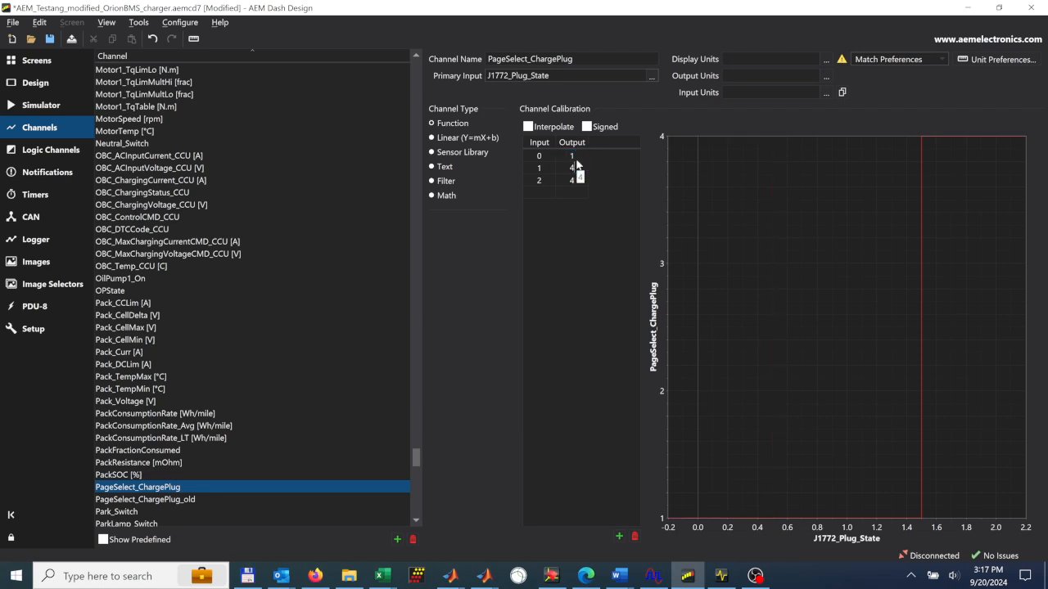
{"action": "key", "text": "Return"}
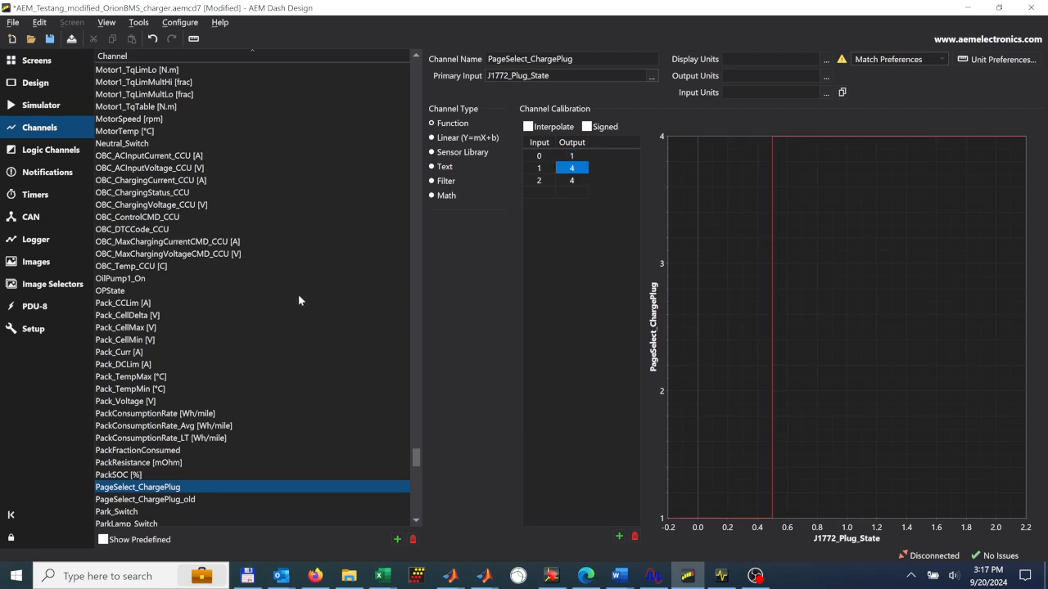
- Set the page-select source in the dash setup to the PageSelect_ChargePlug channel
{"action": "left_click", "coordinate": [33, 328]}
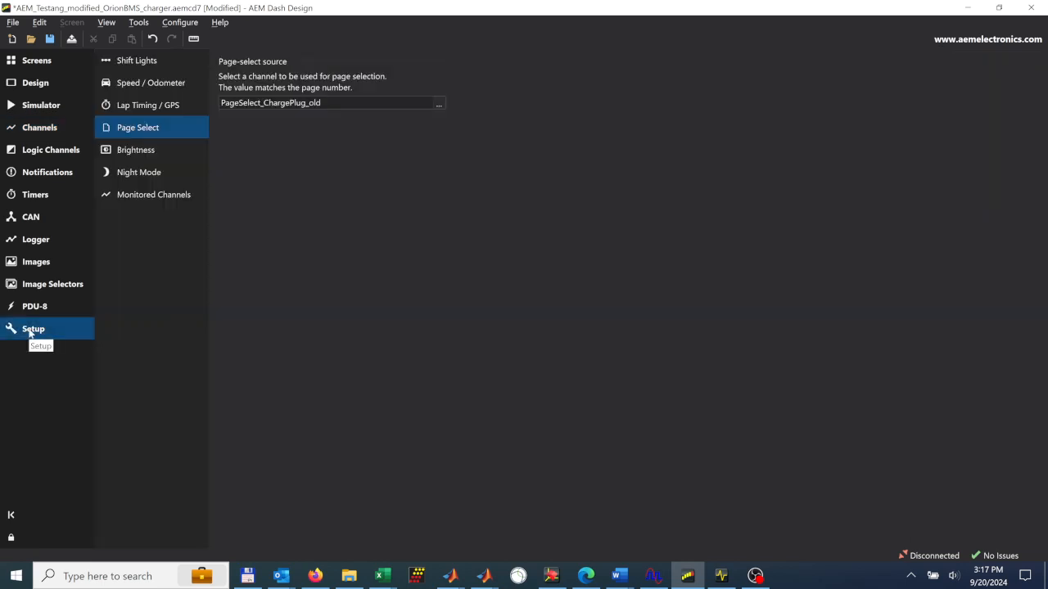
{"action": "left_click", "coordinate": [156, 129]}
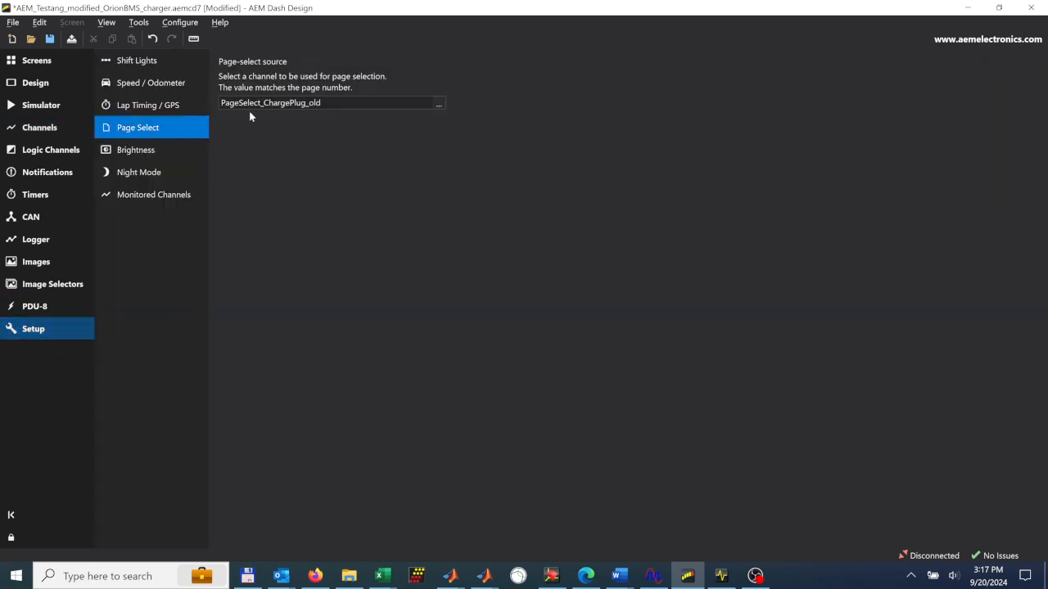
{"action": "left_click", "coordinate": [437, 104]}
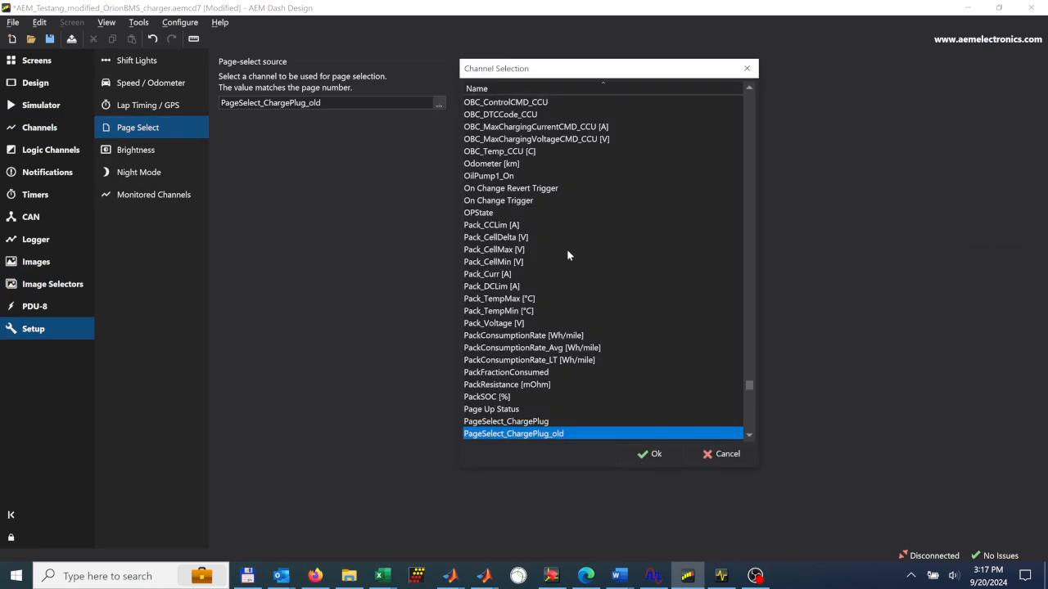
{"action": "scroll", "coordinate": [574, 238], "scroll_direction": "up", "scroll_amount": 2}
{"action": "scroll", "coordinate": [576, 242], "scroll_direction": "down", "scroll_amount": 4}
{"action": "scroll", "coordinate": [575, 242], "scroll_direction": "down", "scroll_amount": 1}
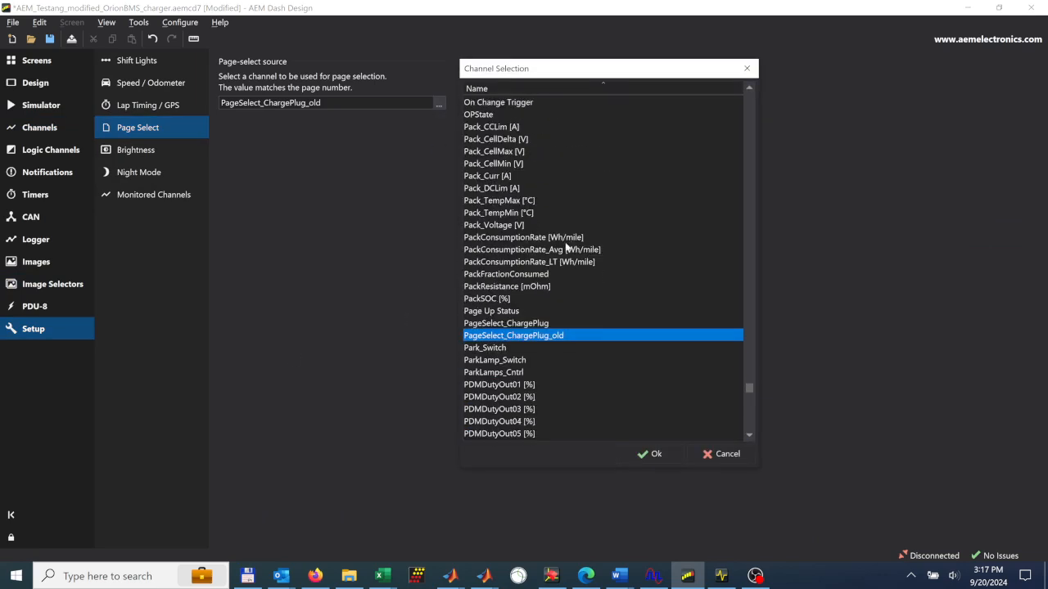
{"action": "left_click", "coordinate": [512, 325]}
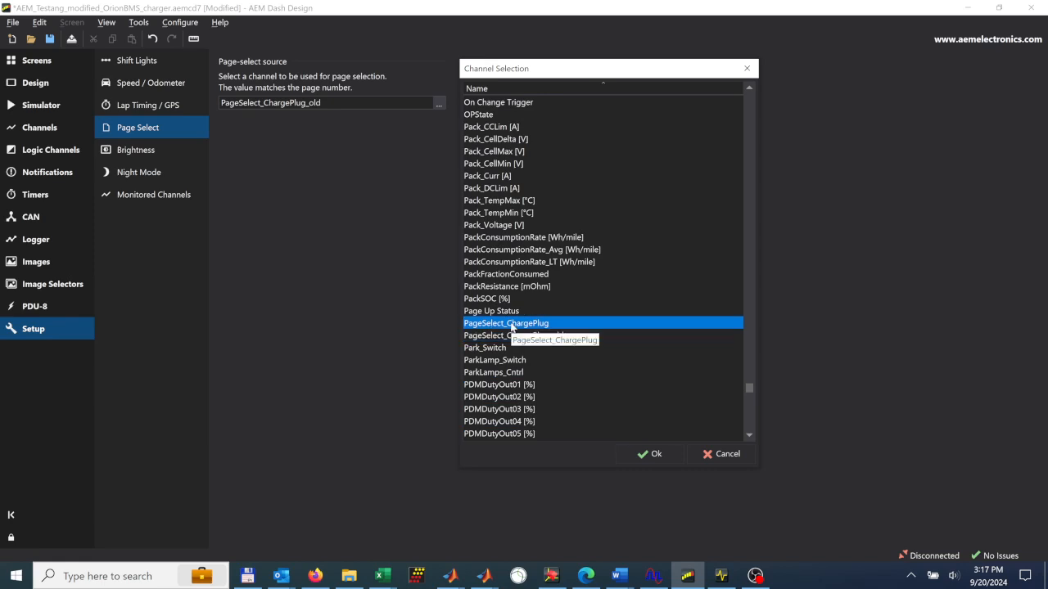
{"action": "left_click", "coordinate": [643, 455]}
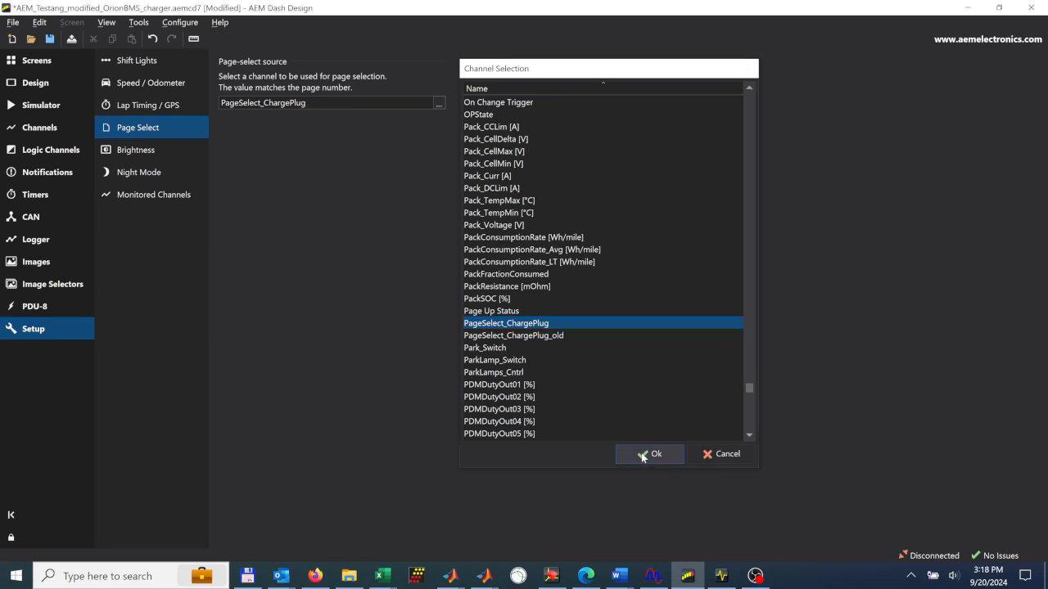
{"action": "left_click", "coordinate": [641, 453]}
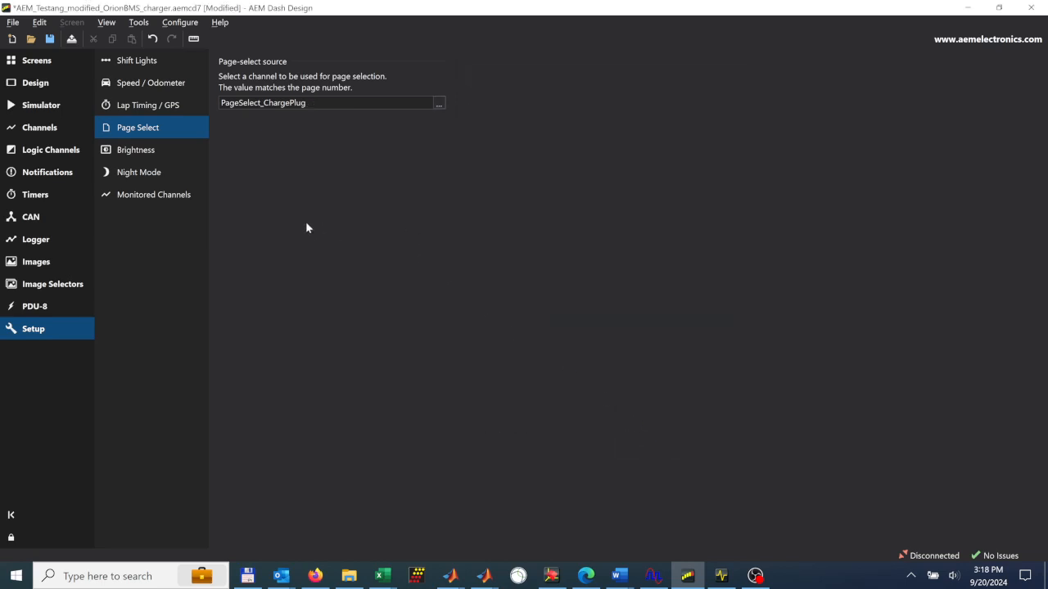
- Go to the simulator view and save the setup as AEM_Testang_modified_OrionBMS_charger_video.aemcd7
{"action": "left_click", "coordinate": [46, 63]}
{"action": "left_click", "coordinate": [47, 115]}
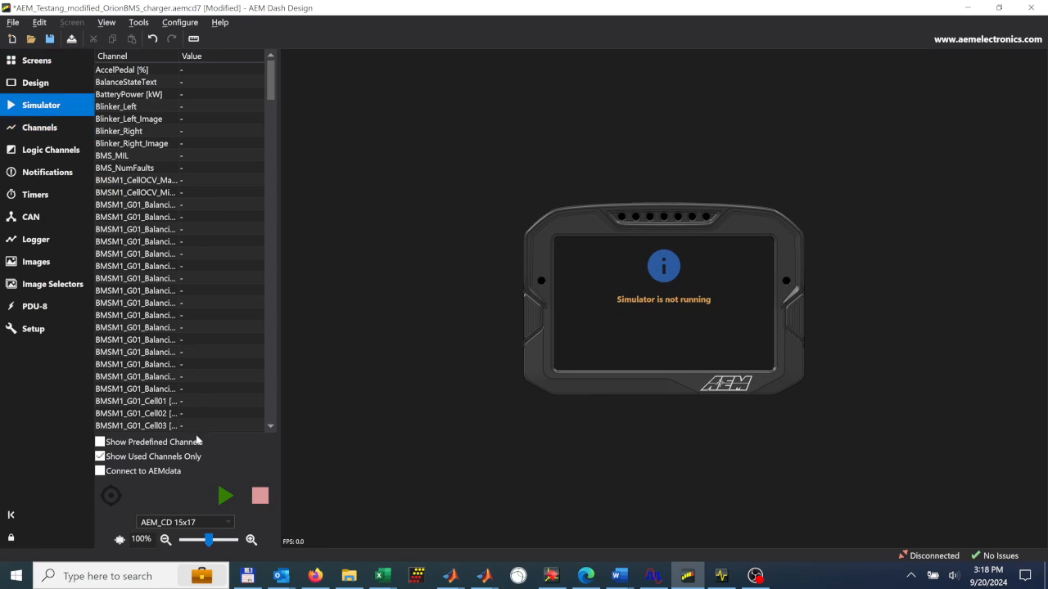
{"action": "left_click", "coordinate": [13, 23]}
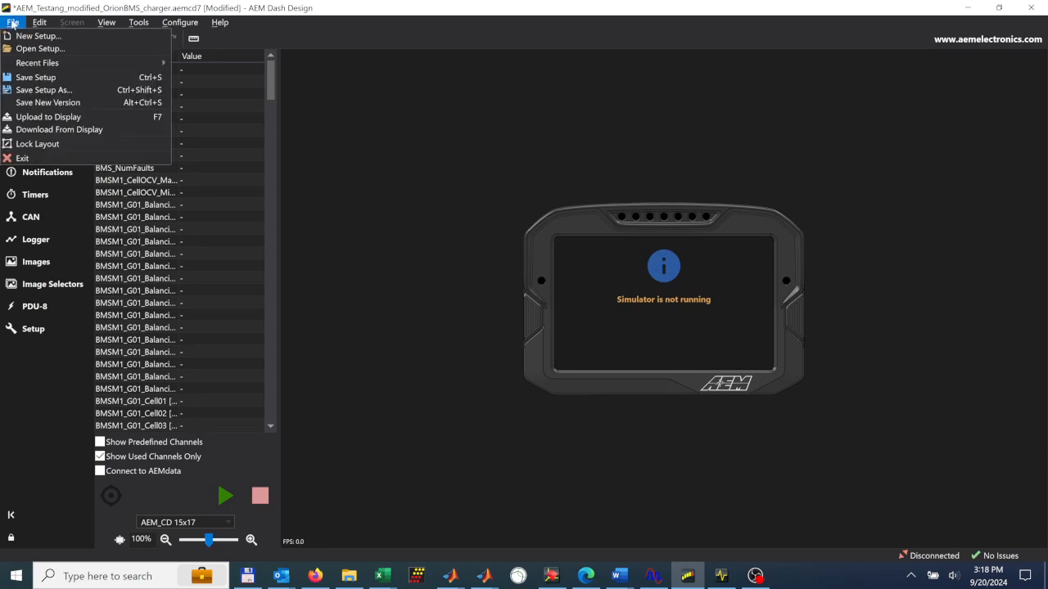
{"action": "left_click", "coordinate": [29, 80]}
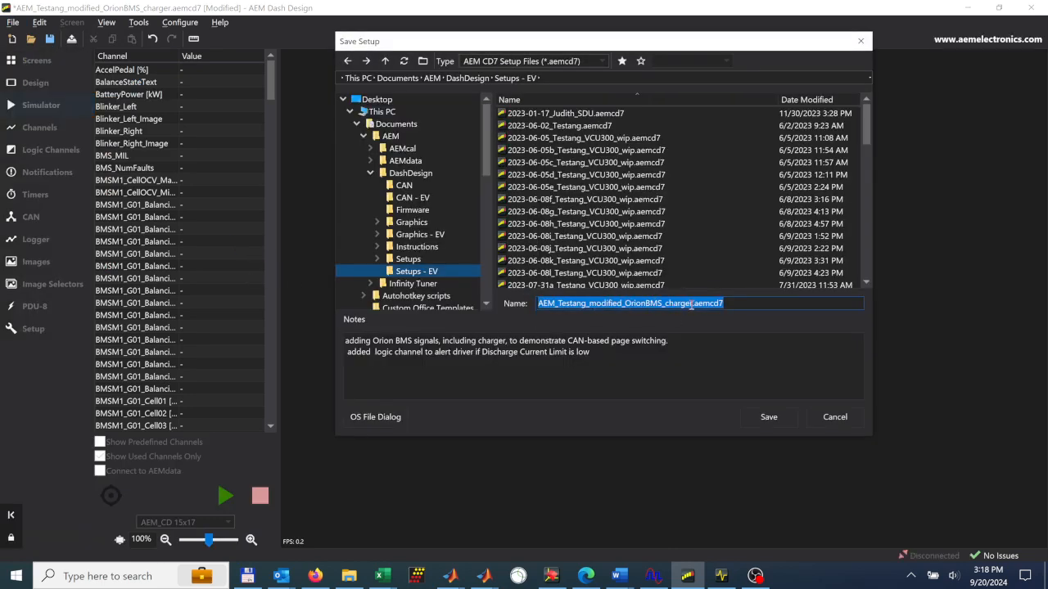
{"action": "left_click", "coordinate": [692, 304]}
{"action": "type", "text": "_v"}
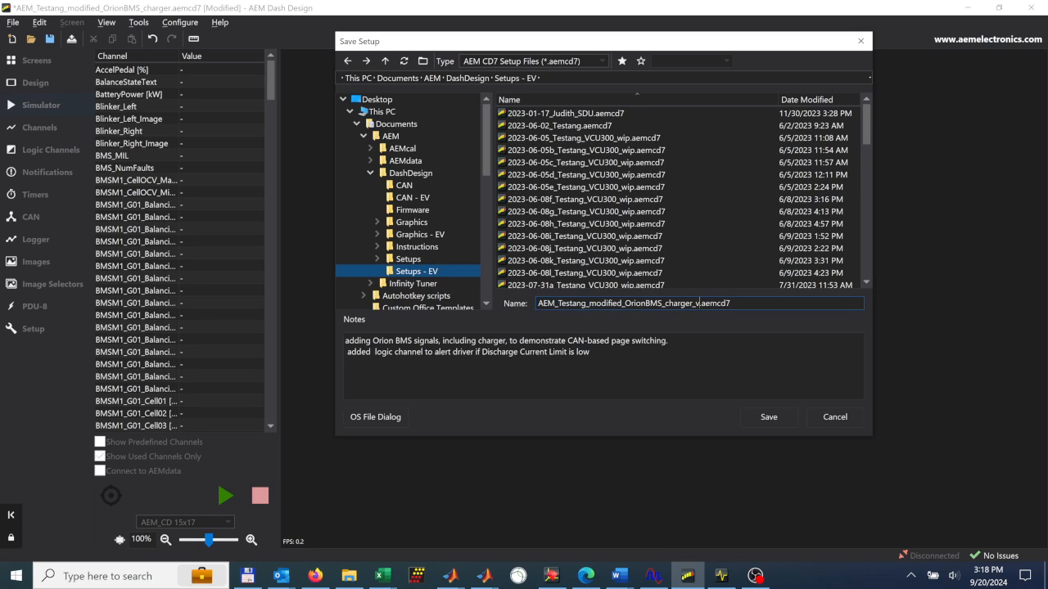
{"action": "type", "text": "ideo"}
{"action": "key", "text": "Return"}
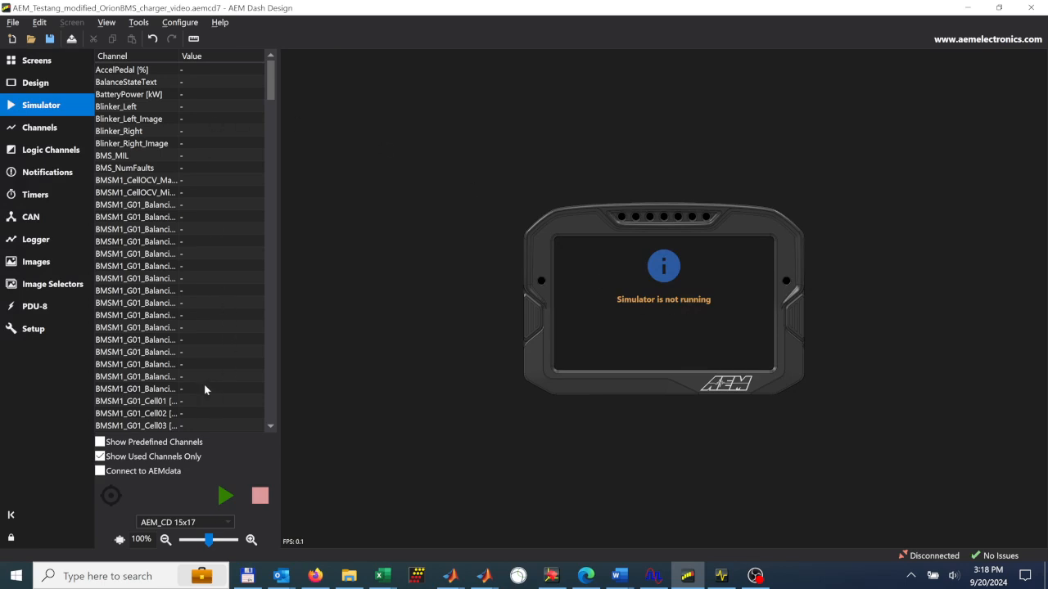
- Start the simulator and cycle manually through all dash pages, stopping on page 2
{"action": "left_click", "coordinate": [225, 496]}
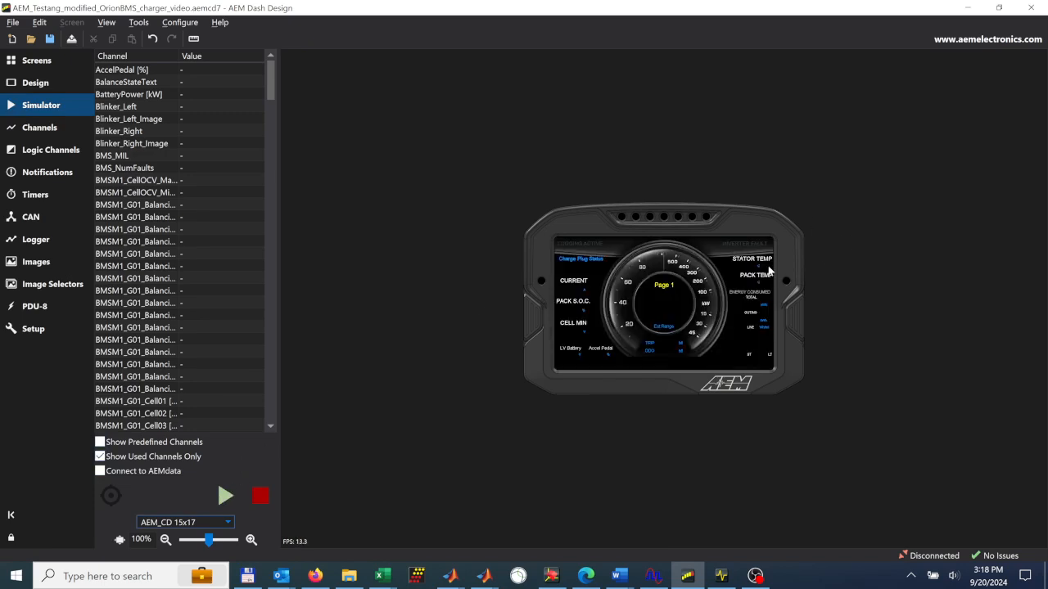
{"action": "left_click", "coordinate": [536, 319]}
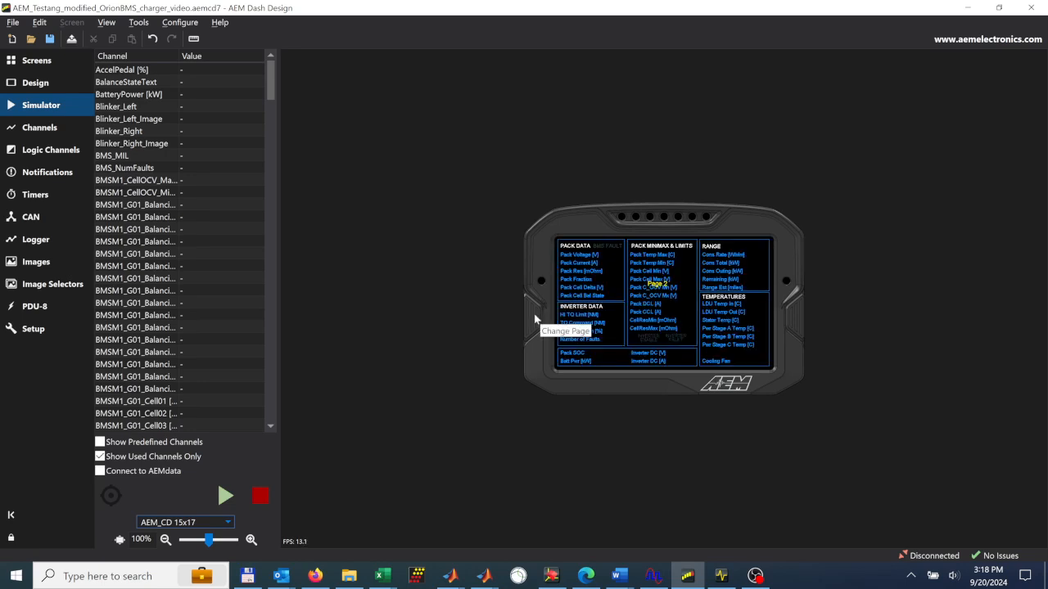
{"action": "left_click", "coordinate": [536, 319]}
{"action": "left_click", "coordinate": [536, 319]}
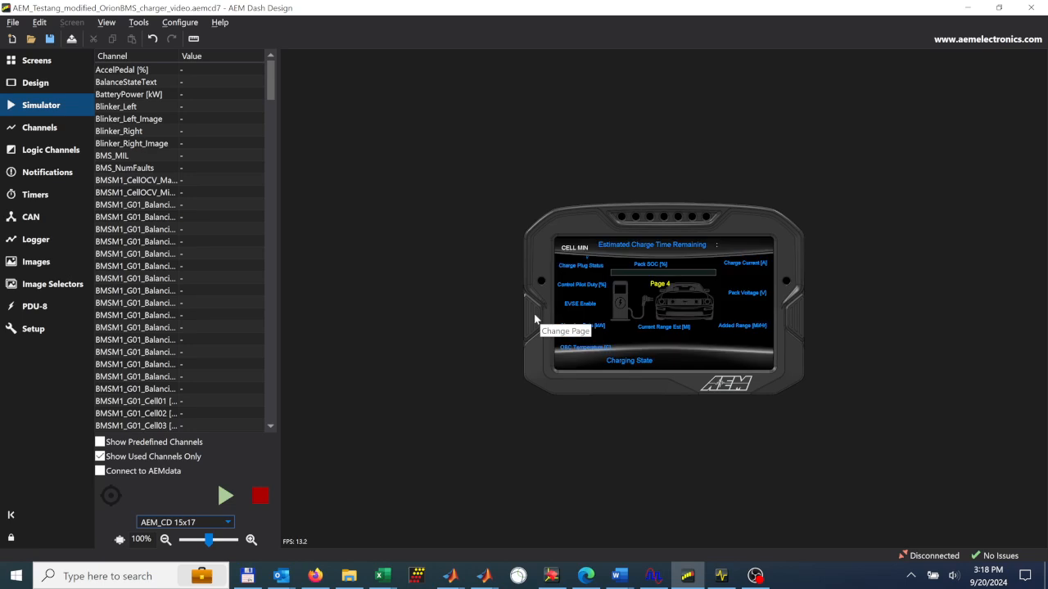
{"action": "left_click", "coordinate": [536, 319]}
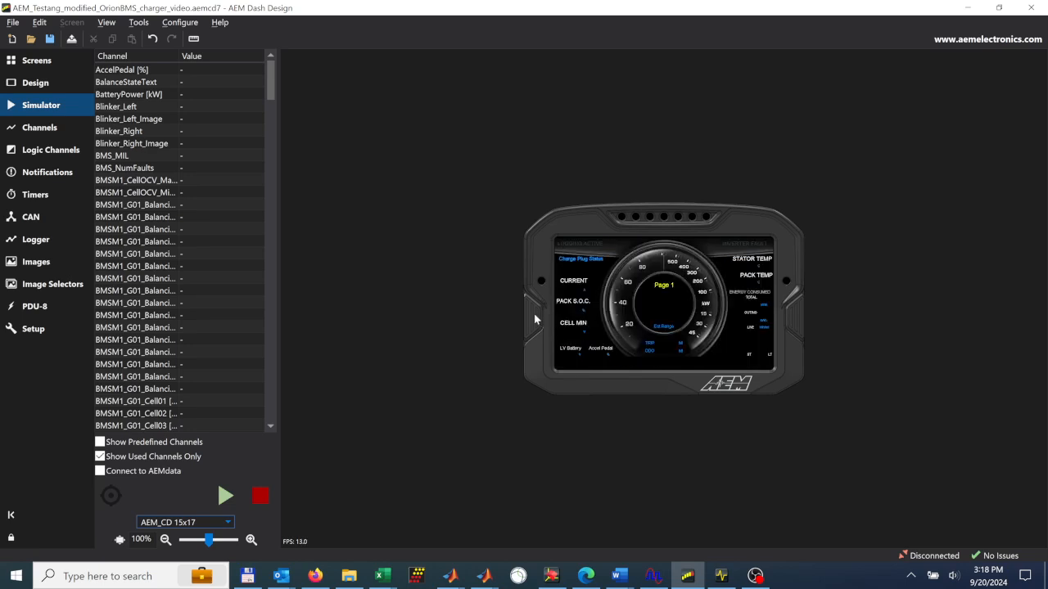
{"action": "left_click", "coordinate": [535, 316]}
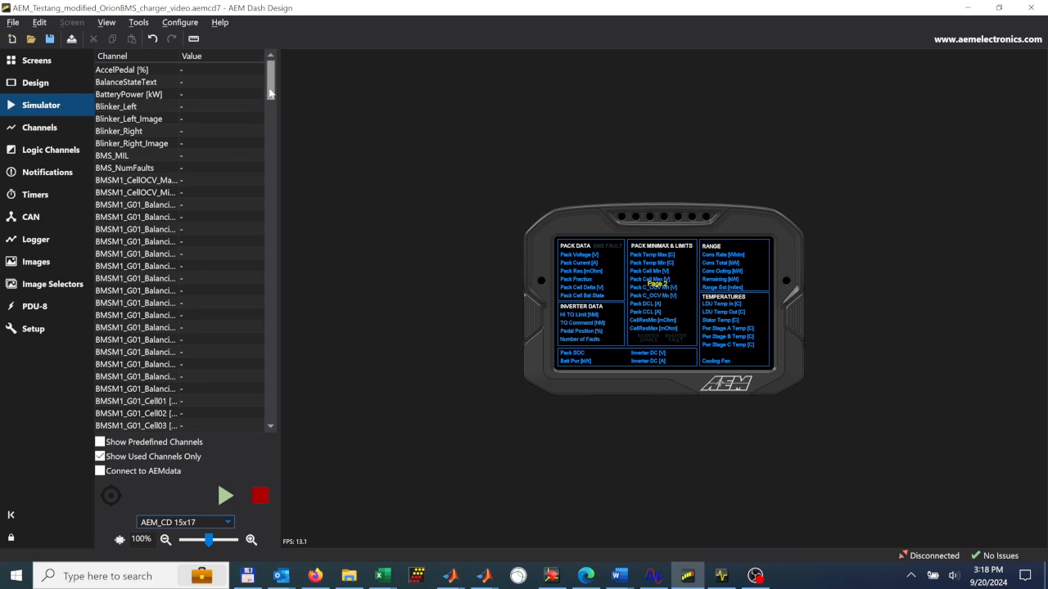
- Find J1772_Plug_State in the simulator's channel list and set its value to 1
{"action": "left_click_drag", "start_coordinate": [270, 93], "coordinate": [270, 329]}
{"action": "scroll", "coordinate": [244, 341], "scroll_direction": "down", "scroll_amount": 12}
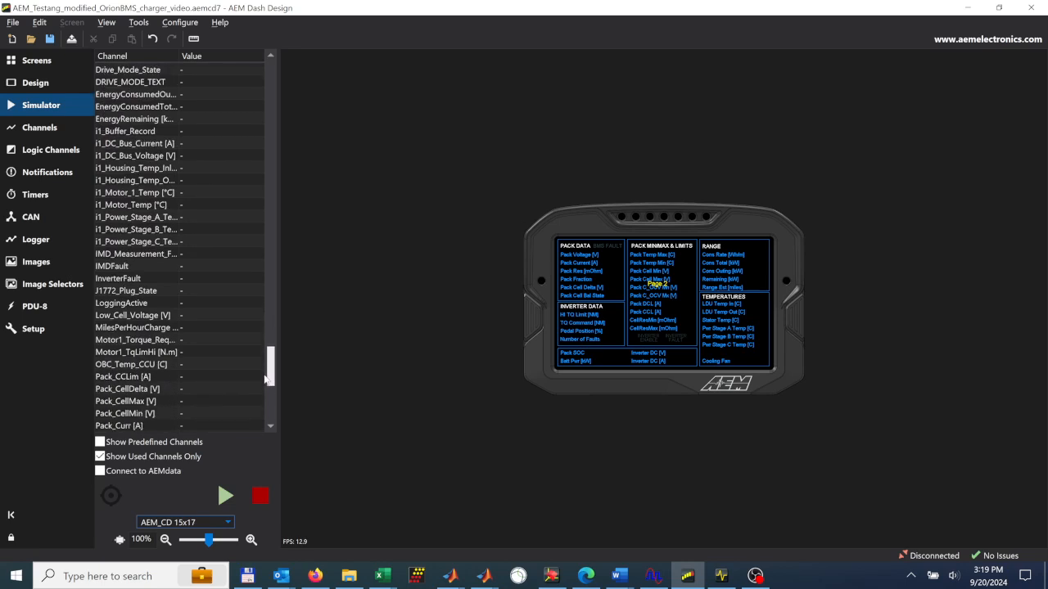
{"action": "left_click", "coordinate": [191, 290]}
{"action": "left_click", "coordinate": [214, 304]}
{"action": "left_click", "coordinate": [205, 293]}
{"action": "key", "text": "BackSpace"}
{"action": "type", "text": "1"}
{"action": "key", "text": "Return"}
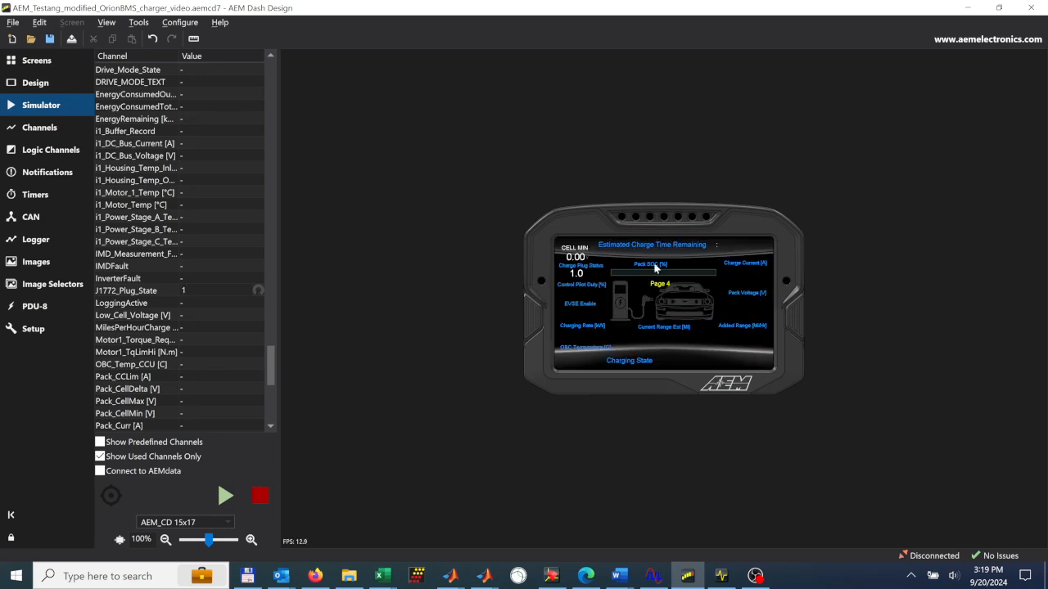
- Set the simulated J1772_Plug_State value to 0
{"action": "left_click", "coordinate": [230, 290]}
{"action": "type", "text": "0"}
{"action": "key", "text": "Return"}
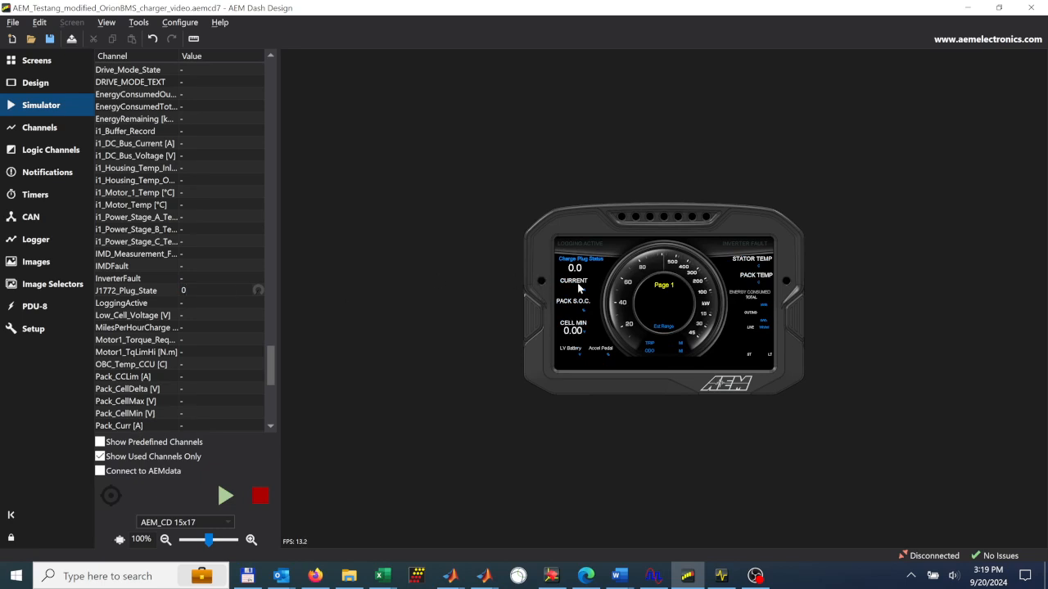
- Cycle the simulated dash manually to page 2, and set J1772_Plug_State to 1 from there
{"action": "left_click", "coordinate": [531, 308]}
{"action": "left_click", "coordinate": [530, 308]}
{"action": "left_click", "coordinate": [531, 307]}
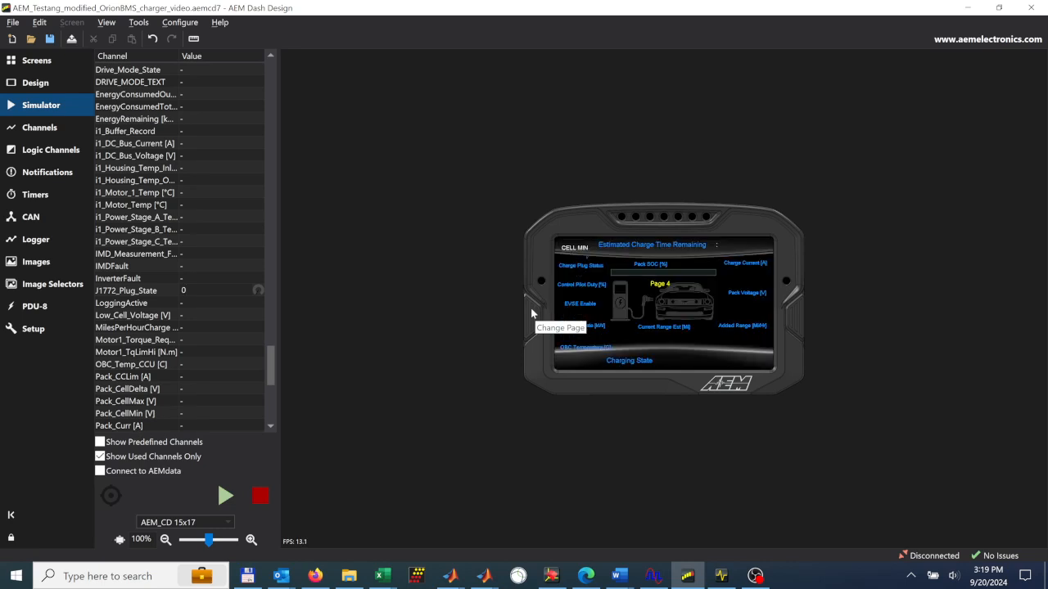
{"action": "left_click", "coordinate": [530, 308]}
{"action": "left_click", "coordinate": [531, 308]}
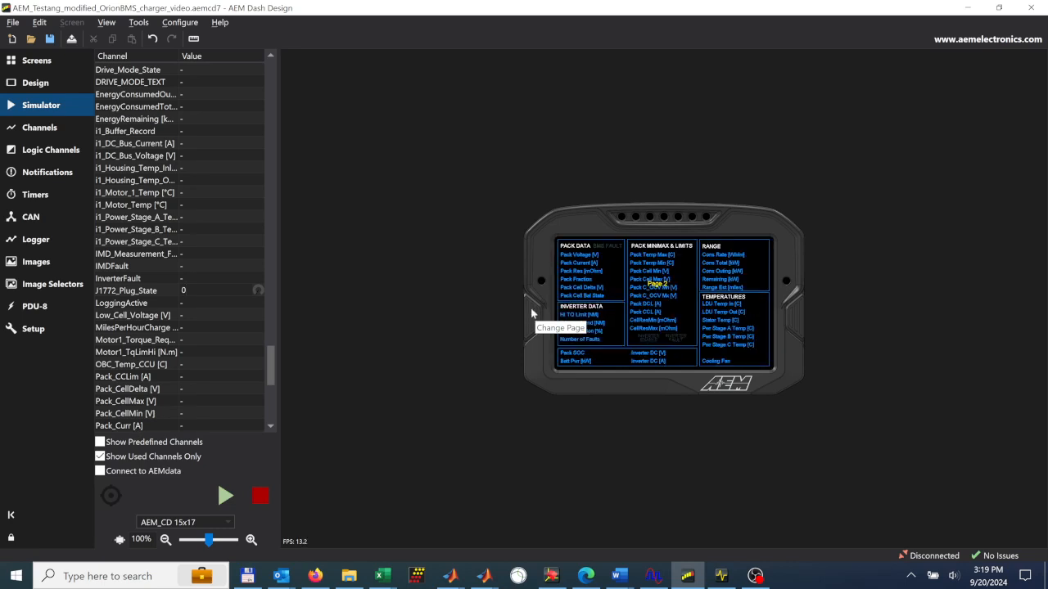
{"action": "double_click", "coordinate": [198, 292]}
{"action": "type", "text": "1"}
{"action": "key", "text": "Return"}
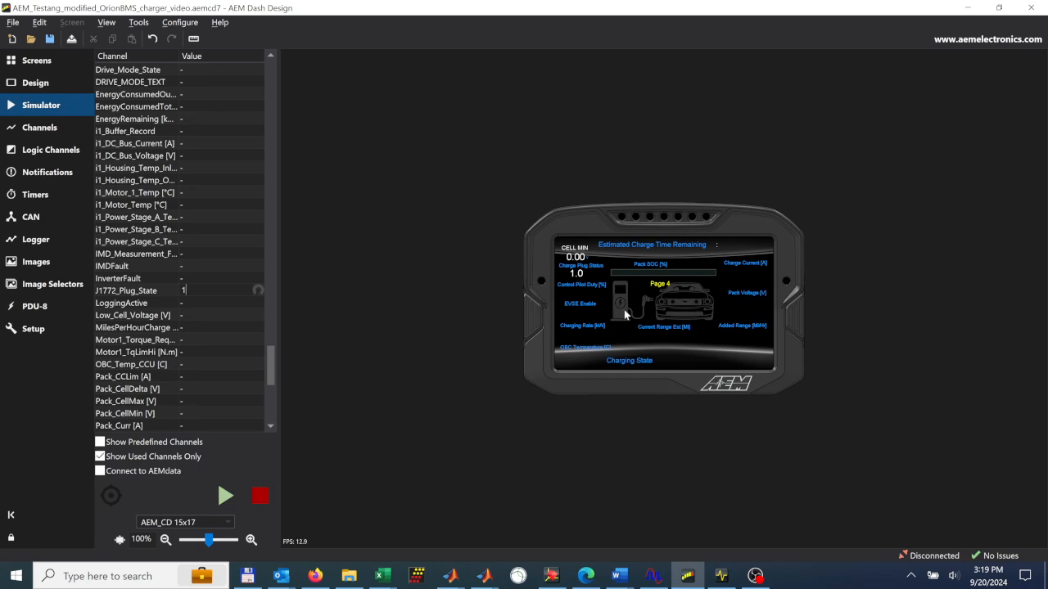
- Return the simulated J1772_Plug_State to 0 to test unplugging the charger
{"action": "double_click", "coordinate": [196, 289]}
{"action": "type", "text": "0"}
{"action": "key", "text": "Return"}
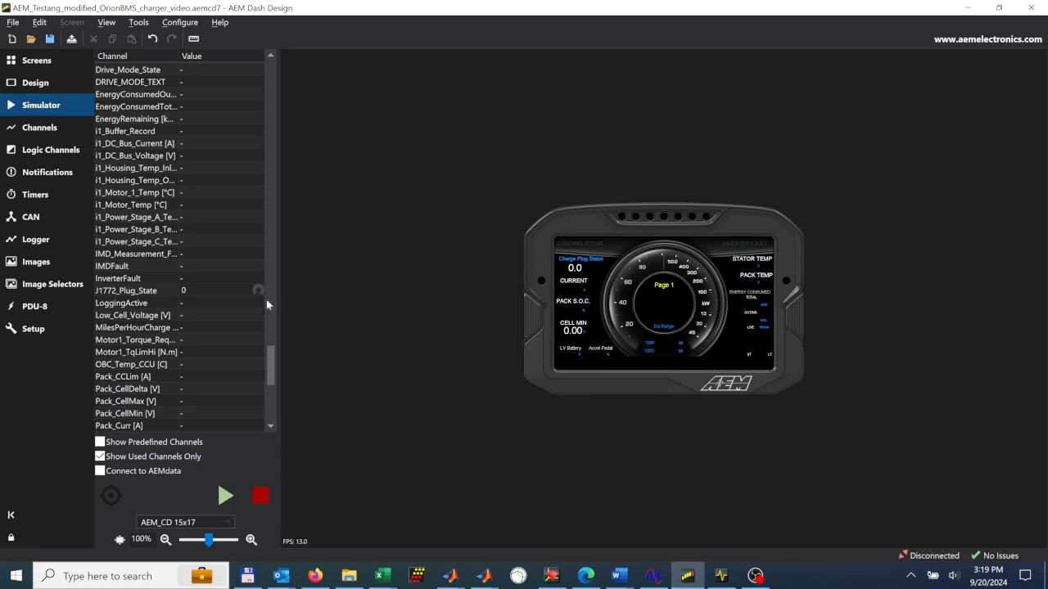